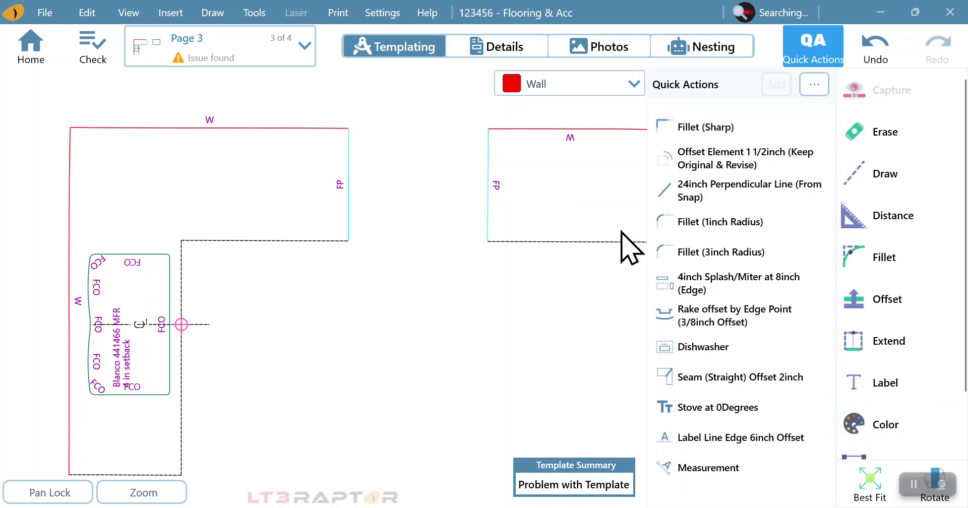
Step: Sharply fillet the corners of the right piece and the left piece's FP and bottom lines
click(813, 48)
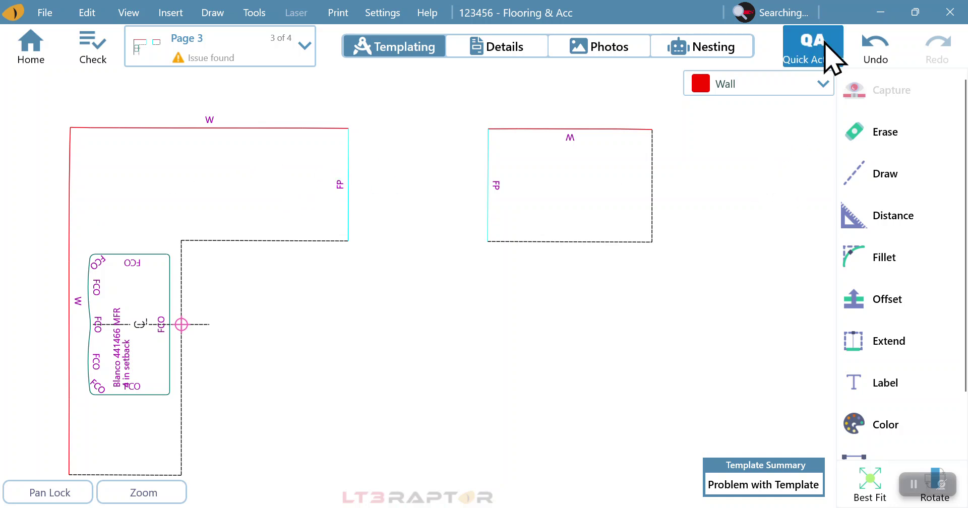
click(831, 53)
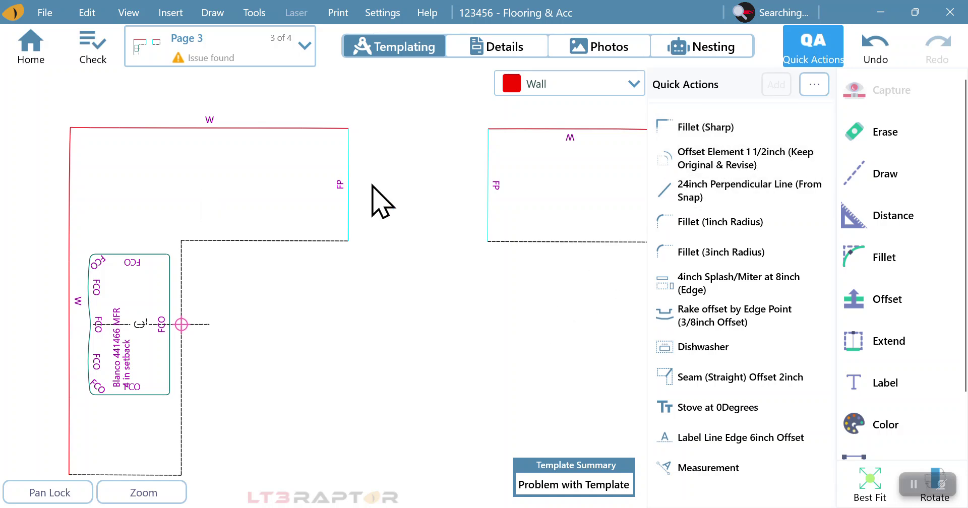
click(706, 129)
click(540, 305)
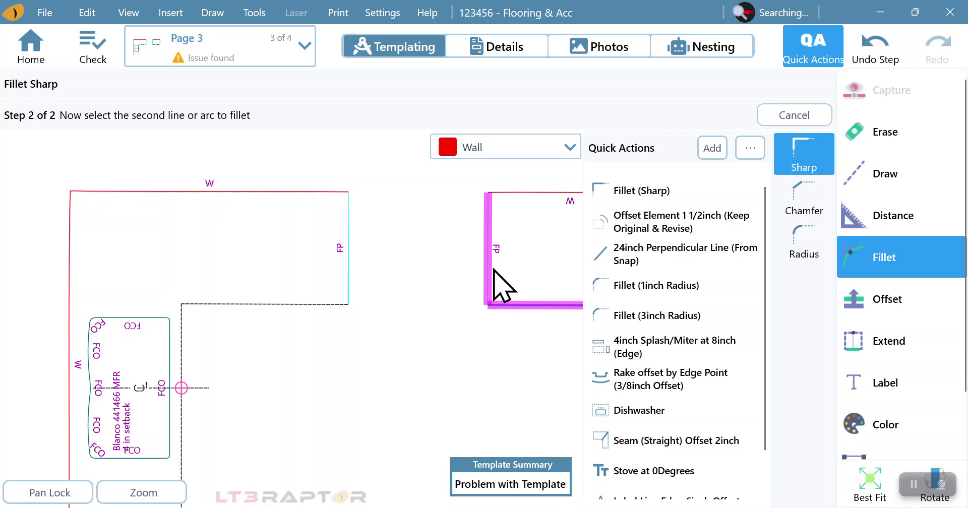
click(488, 267)
click(386, 282)
click(340, 308)
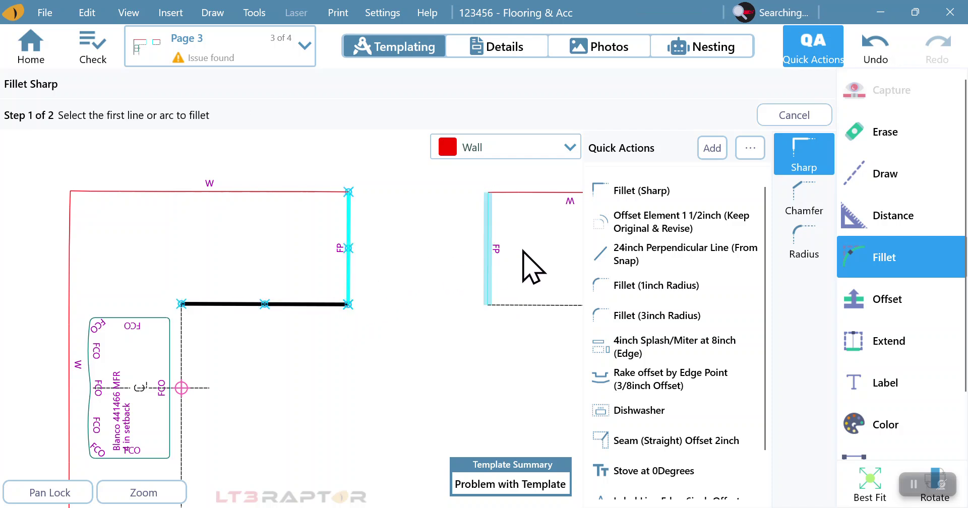
Step: Measure distances on the template, briefly showing then hiding all dimensions
click(903, 216)
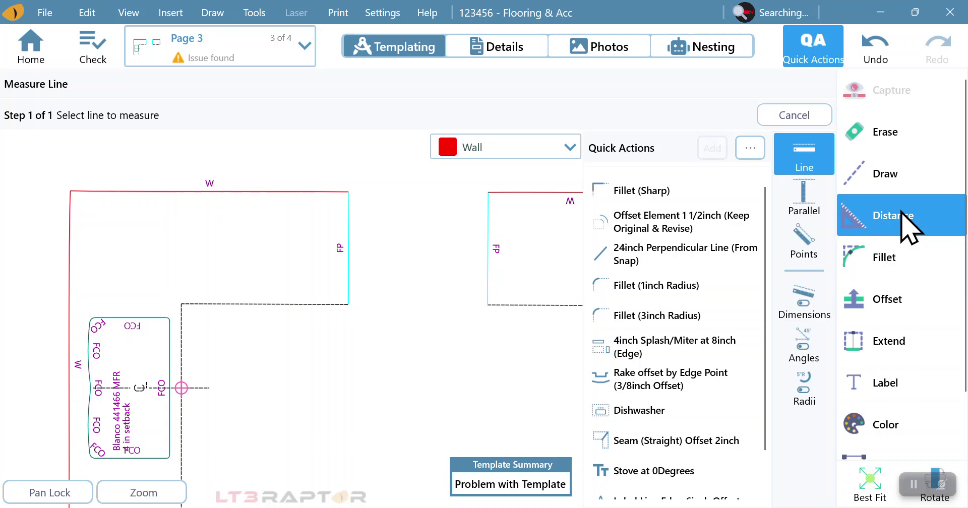
click(812, 308)
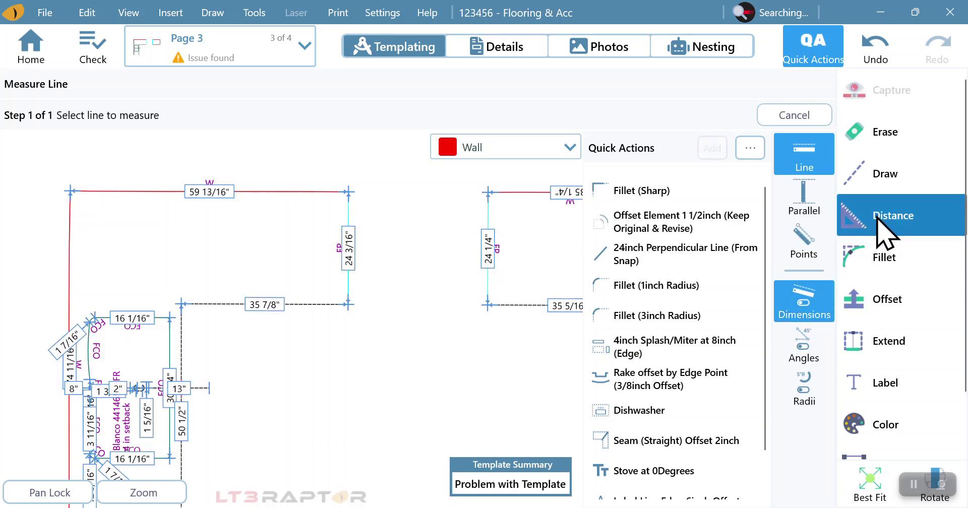
click(815, 303)
click(882, 208)
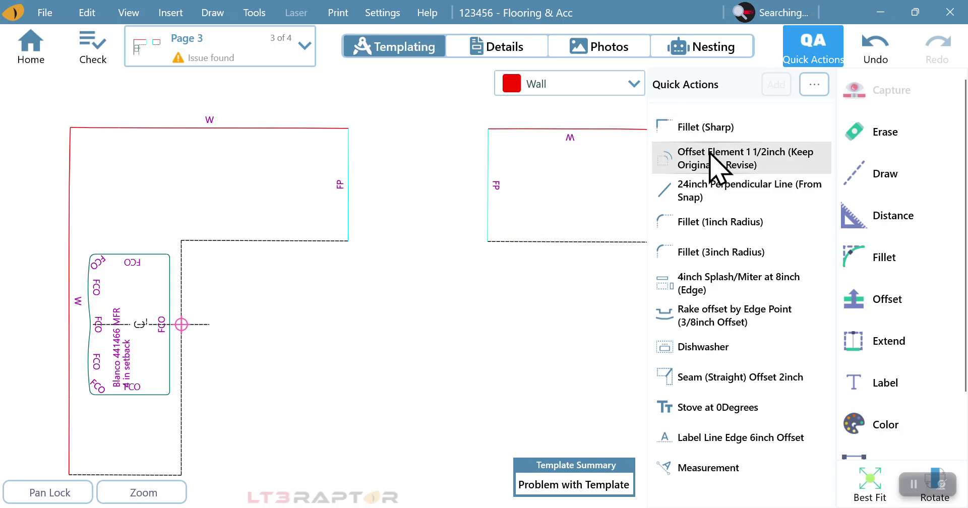
Step: Add the Fillet (Sharp) drawing tool as a new quick action at the end of the list
click(814, 86)
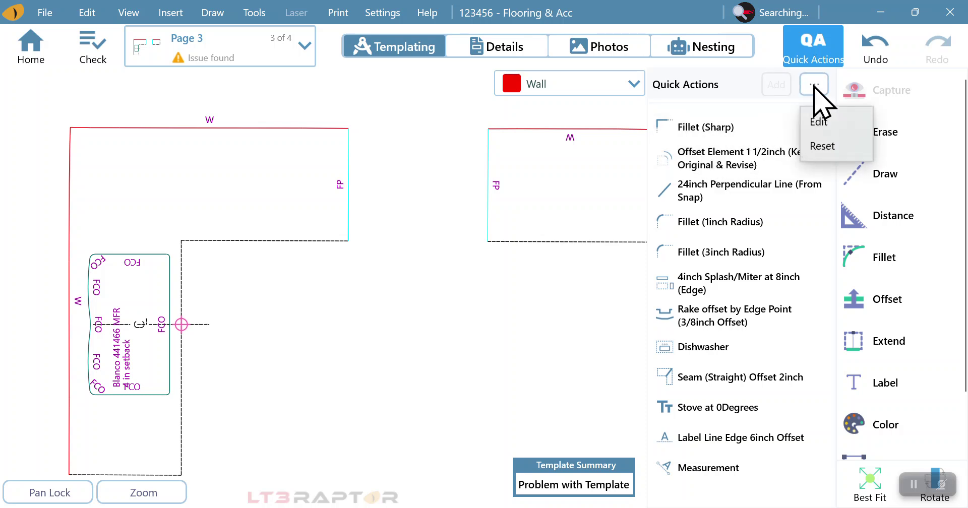
click(941, 187)
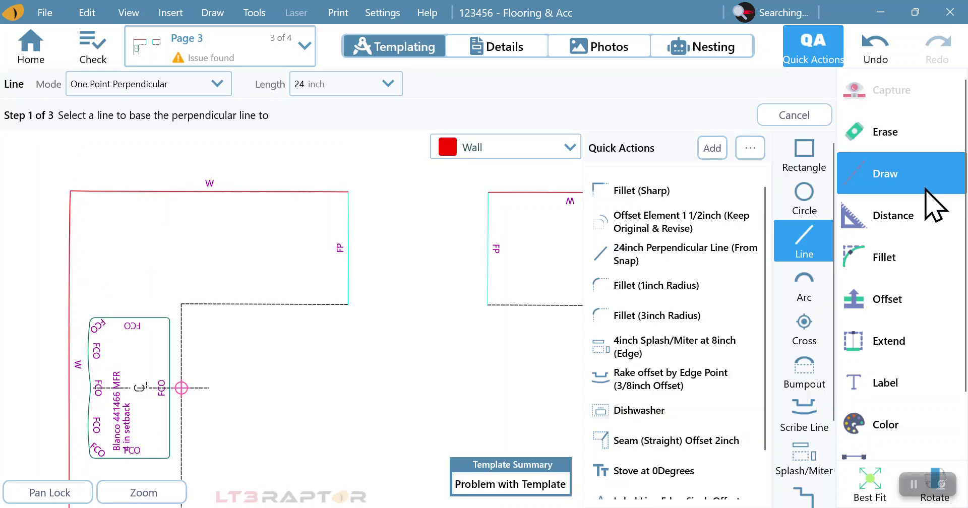
click(930, 268)
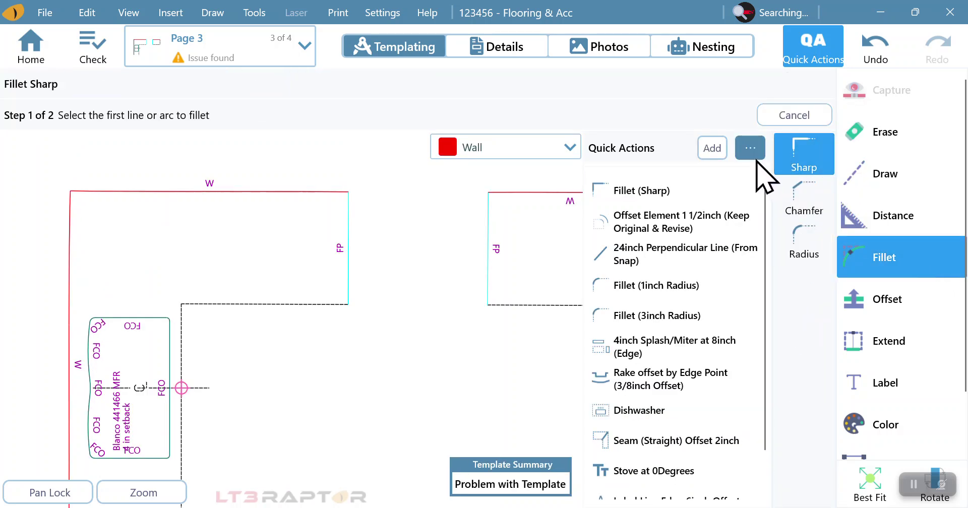
click(713, 150)
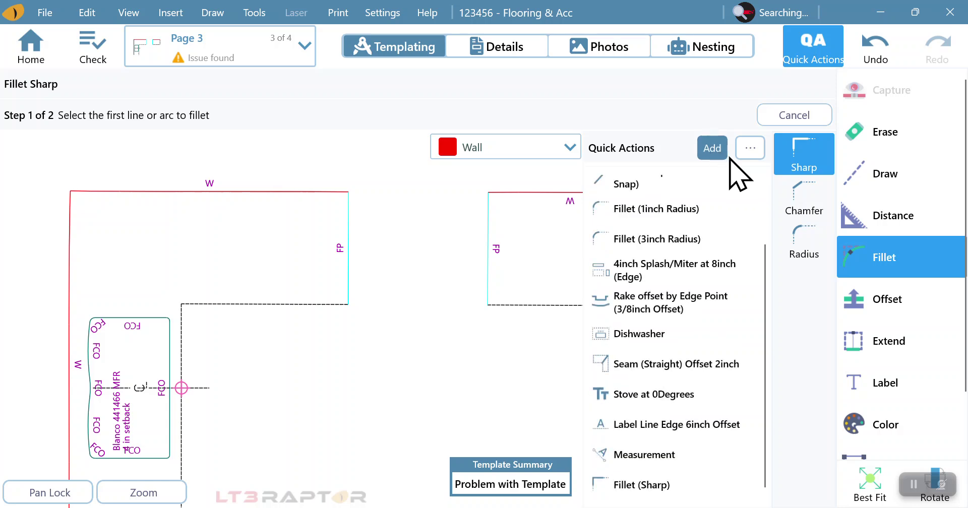
Step: Open the Quick Actions editor from the options menu
click(751, 148)
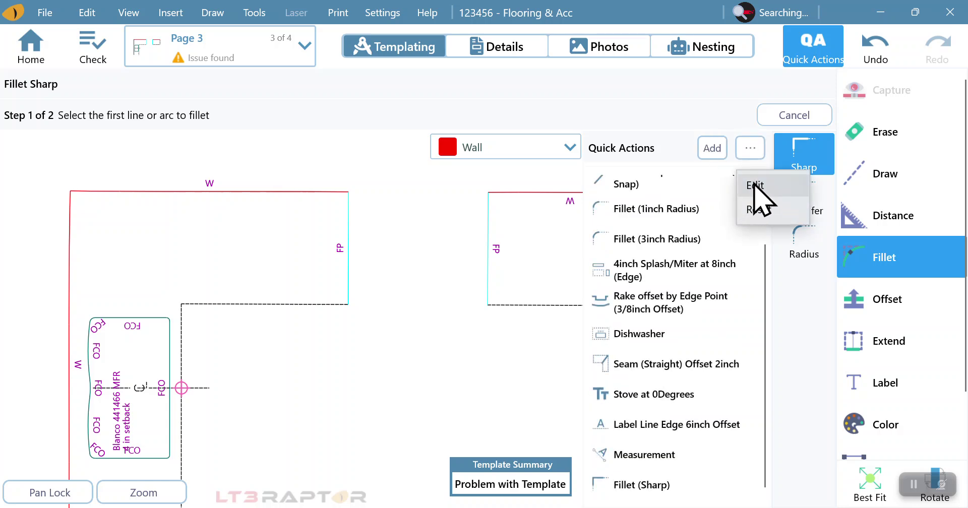
click(761, 169)
click(751, 148)
click(767, 186)
scroll(454, 216, down, 5)
drag(339, 324, 329, 326)
Step: Replace the last Fillet (Sharp) entry's name with '*****Check Your Dimensions*****' and update it
click(282, 376)
key(ctrl+a)
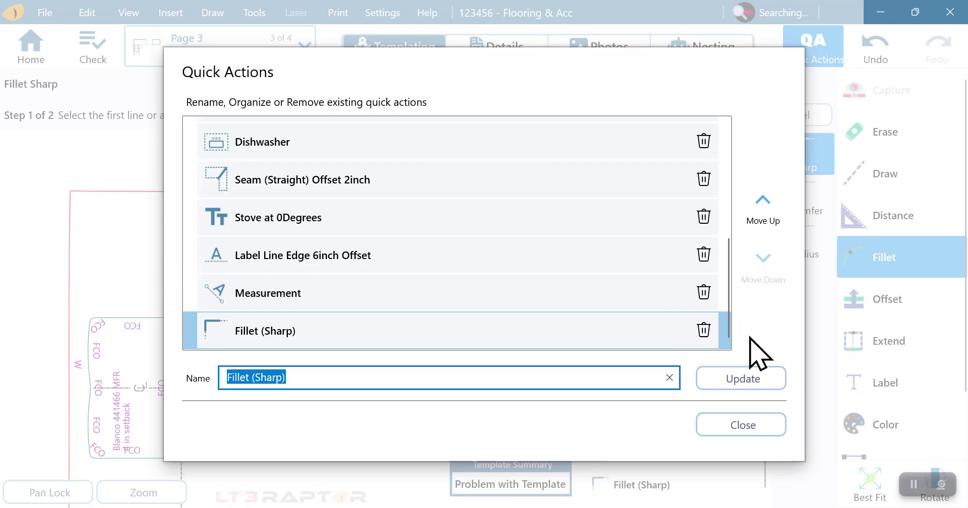
key(BackSpace)
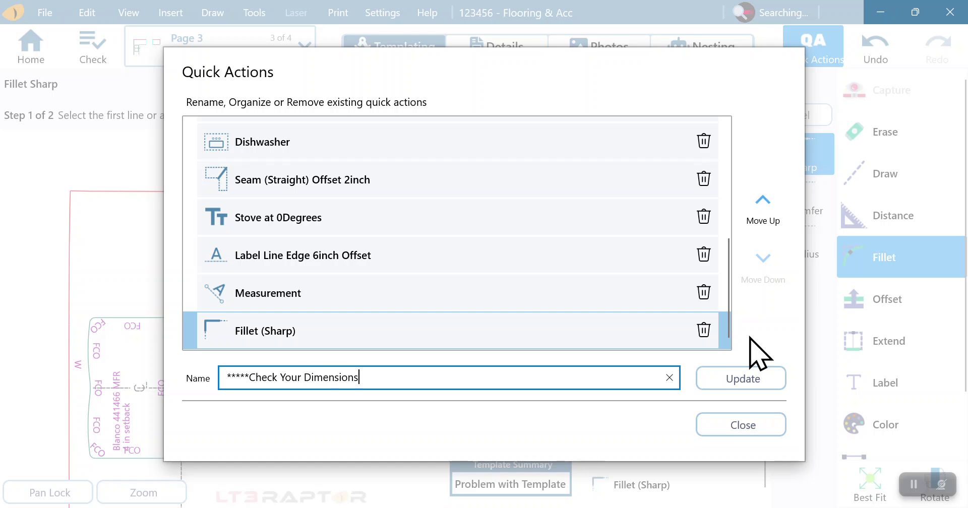
text(****)
click(730, 382)
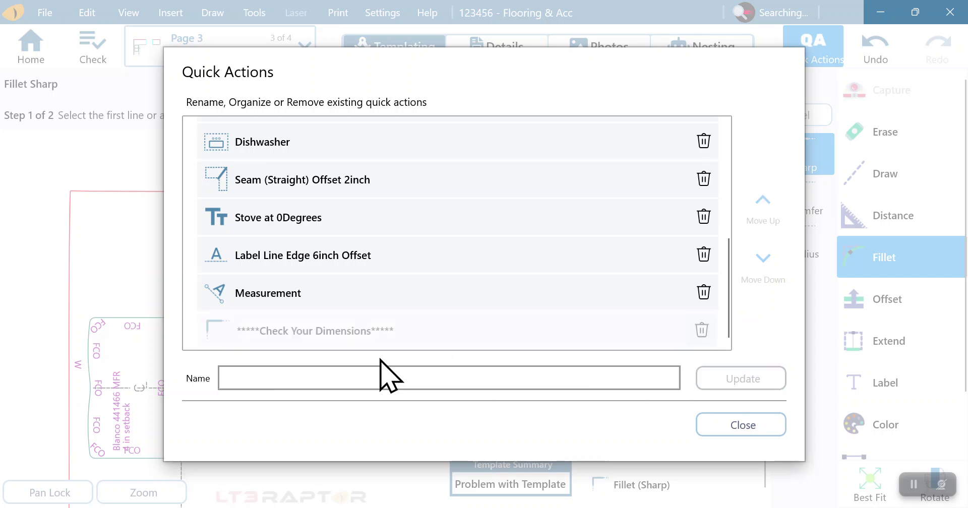
Step: Move the '*****Check Your Dimensions*****' entry all the way to the top of the list
click(660, 334)
click(769, 205)
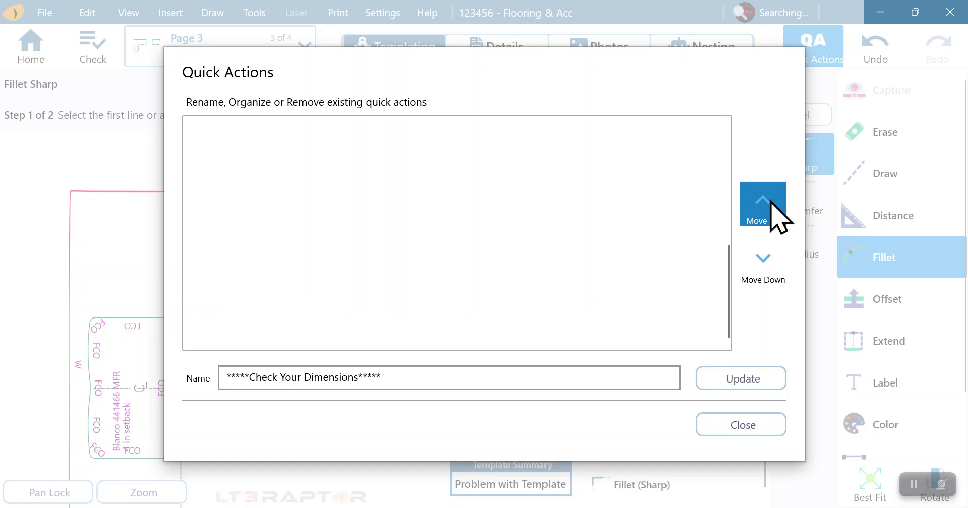
click(769, 205)
click(770, 203)
click(769, 205)
click(768, 205)
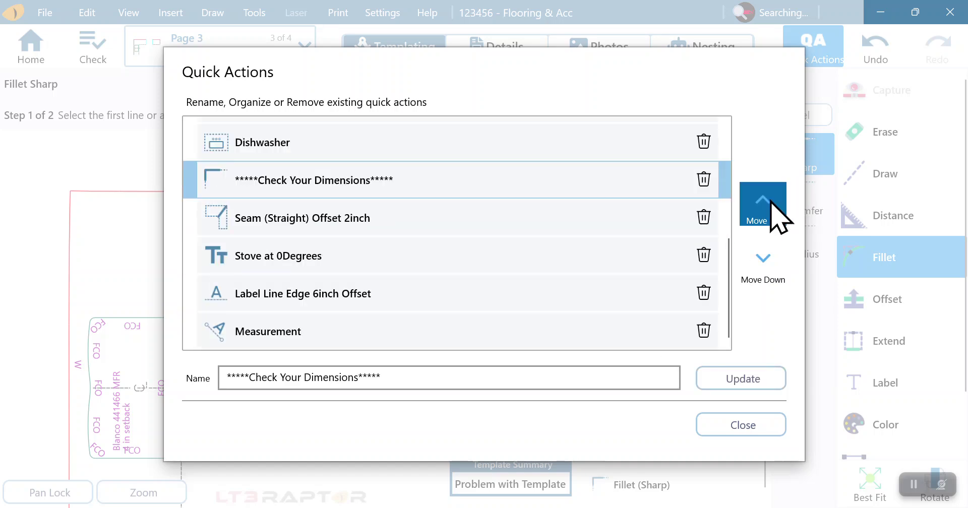
click(769, 205)
click(769, 204)
click(769, 204)
click(769, 204)
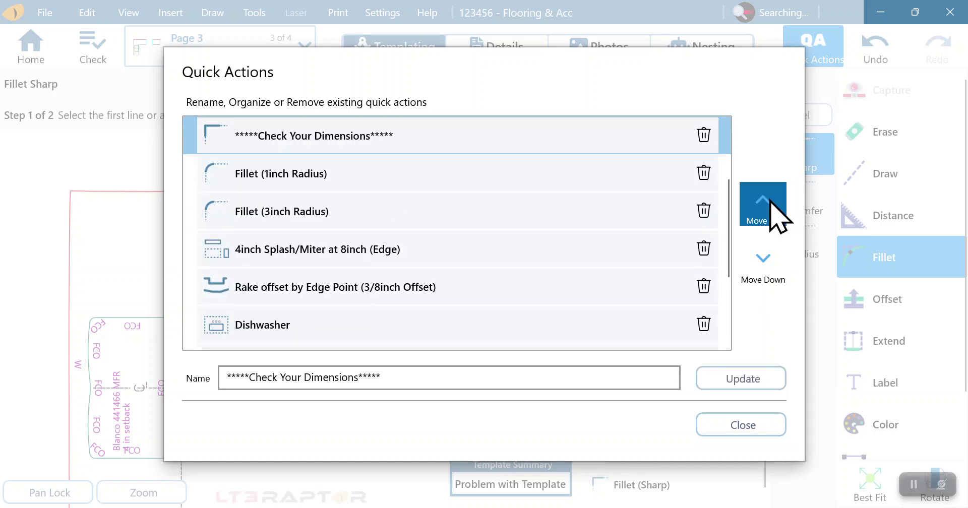
click(769, 204)
click(769, 204)
click(769, 204)
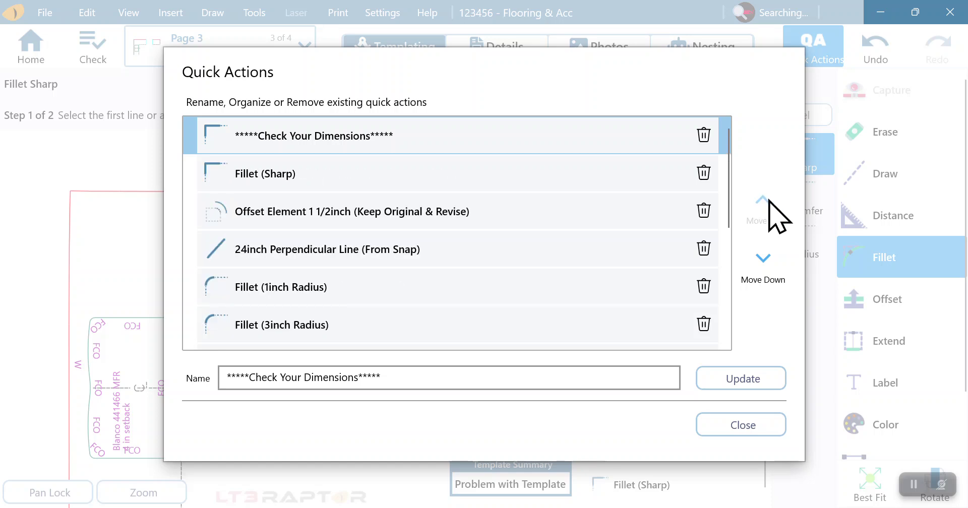
Step: Drop it one place below Fillet (Sharp), save the order and close the editor
click(770, 256)
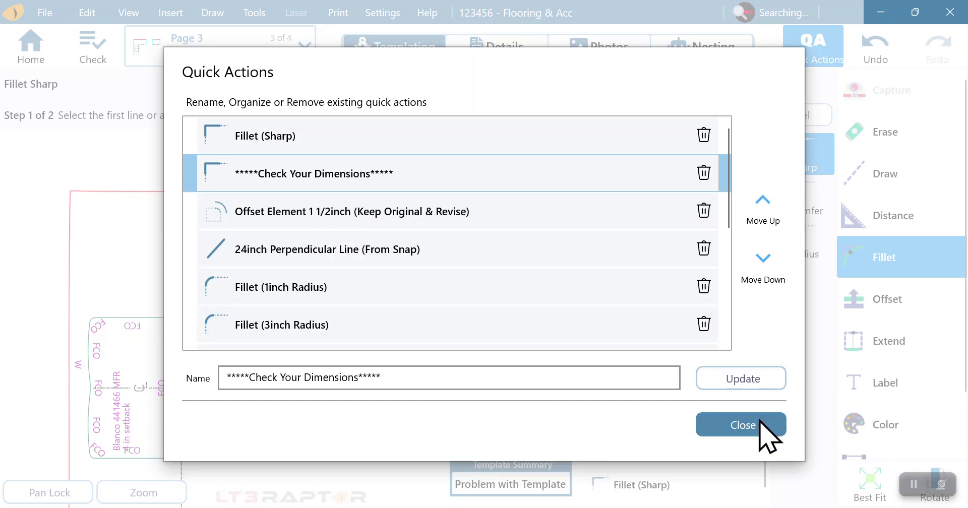
click(752, 384)
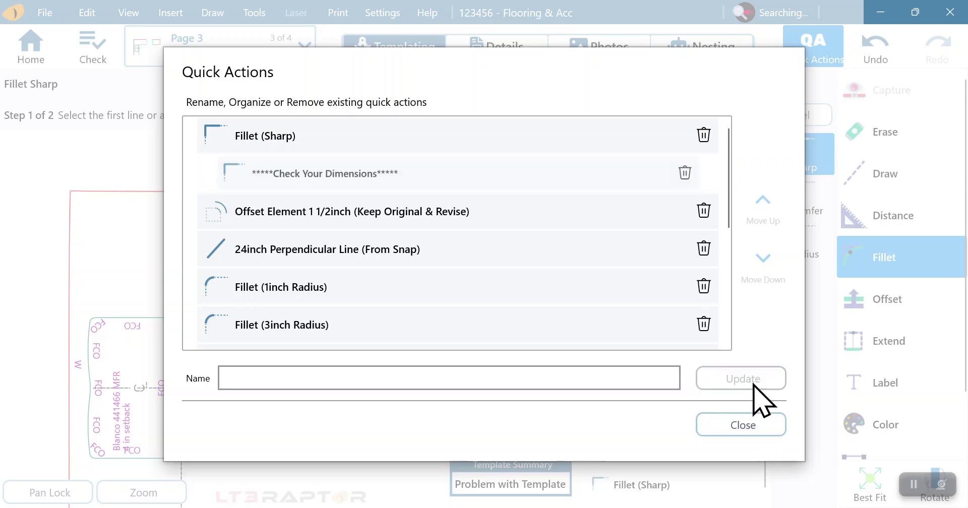
click(755, 425)
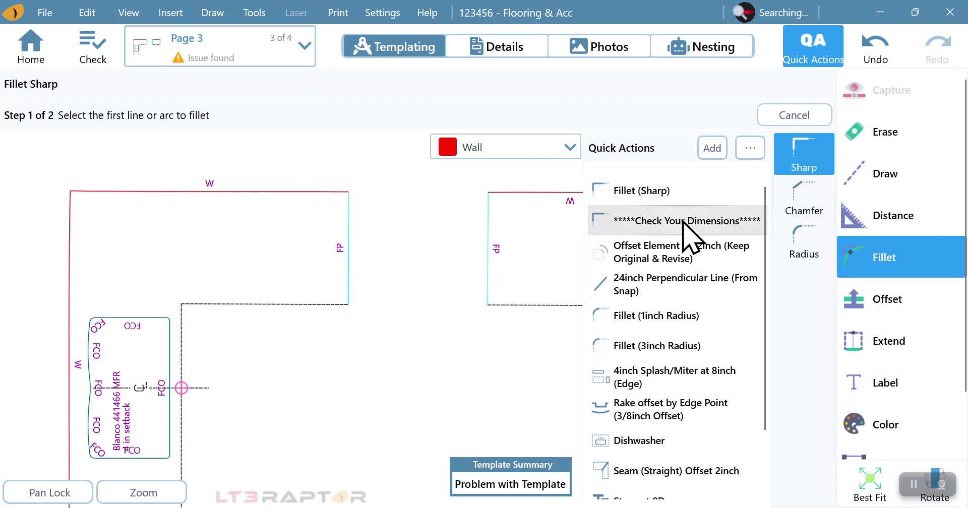
Step: Measure the left piece's vertical edge and the right piece's 35 5/16" bottom edge, then hide dimensions and exit
click(888, 221)
click(804, 300)
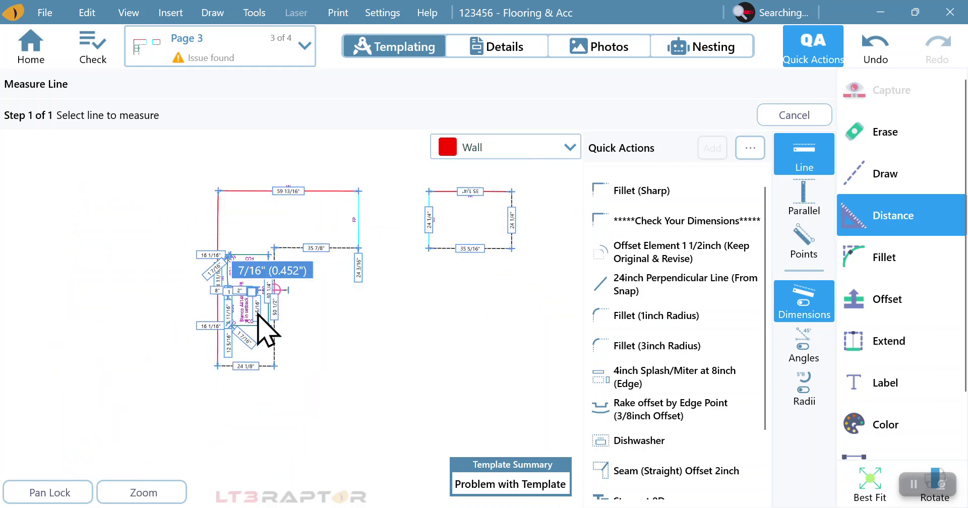
click(274, 325)
click(444, 249)
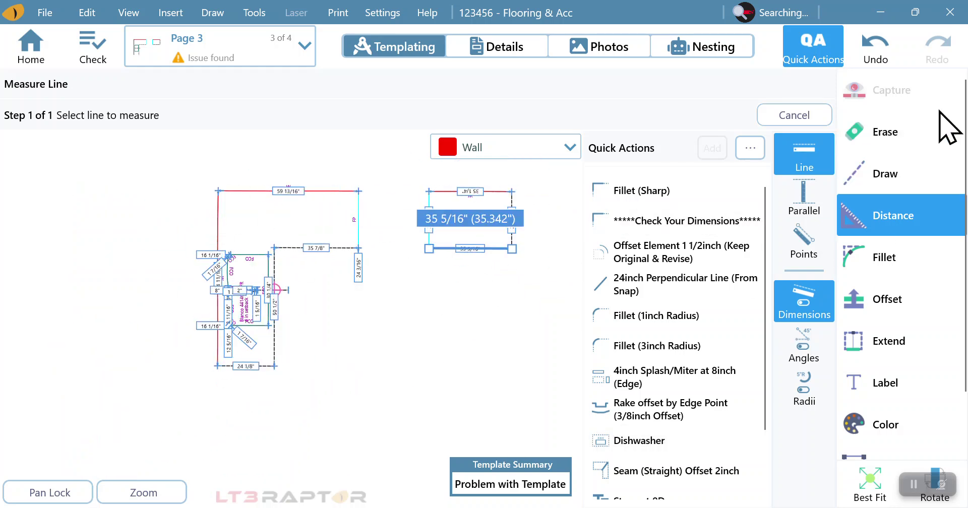
click(812, 306)
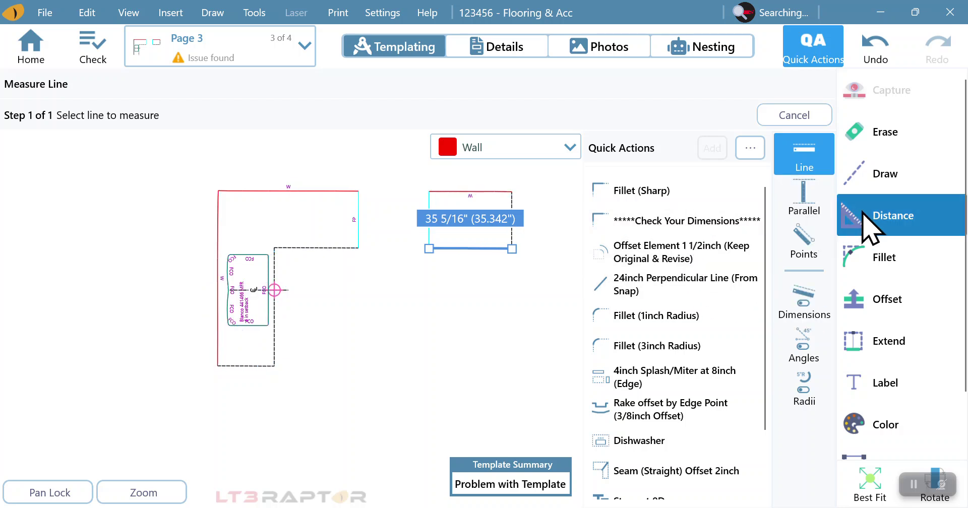
click(844, 206)
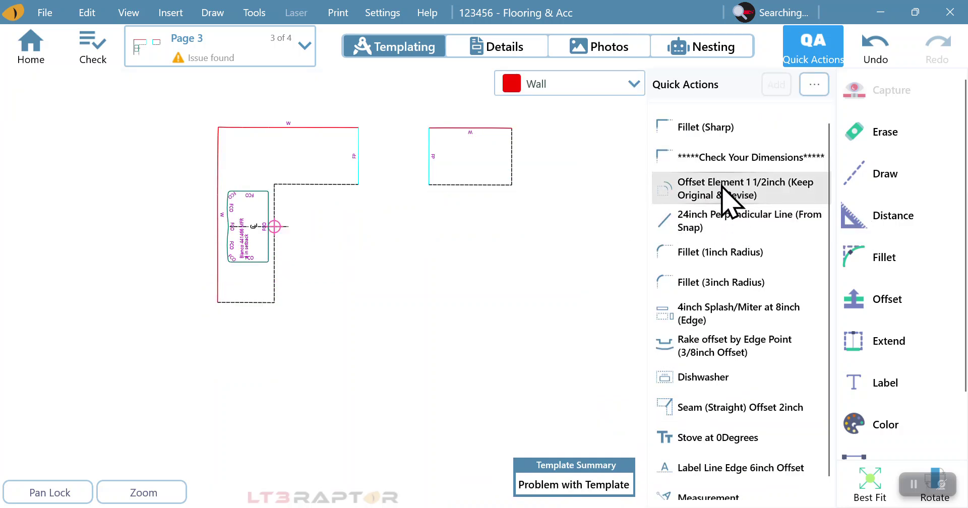
Step: Offset the L's inner edge 1 1/2 inch in the Finished edge style
click(727, 194)
click(568, 150)
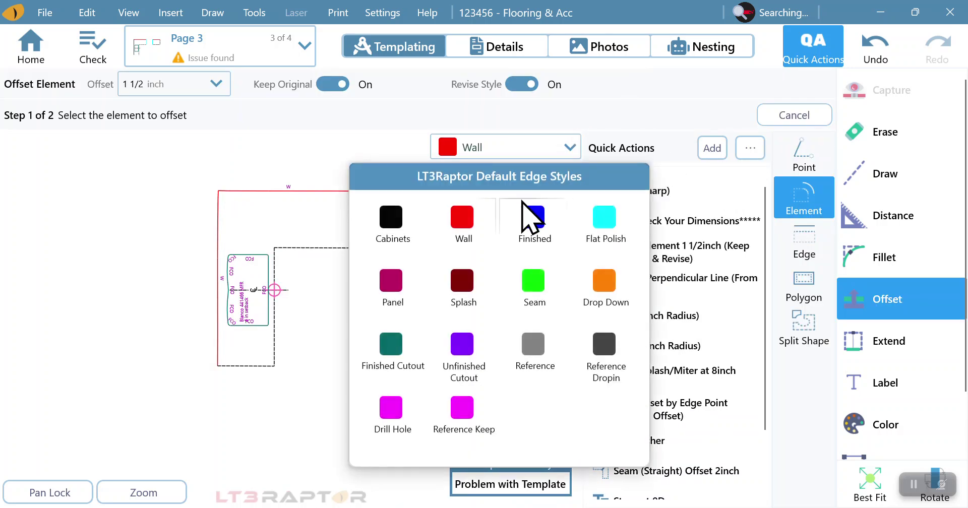
click(533, 227)
click(332, 248)
click(321, 302)
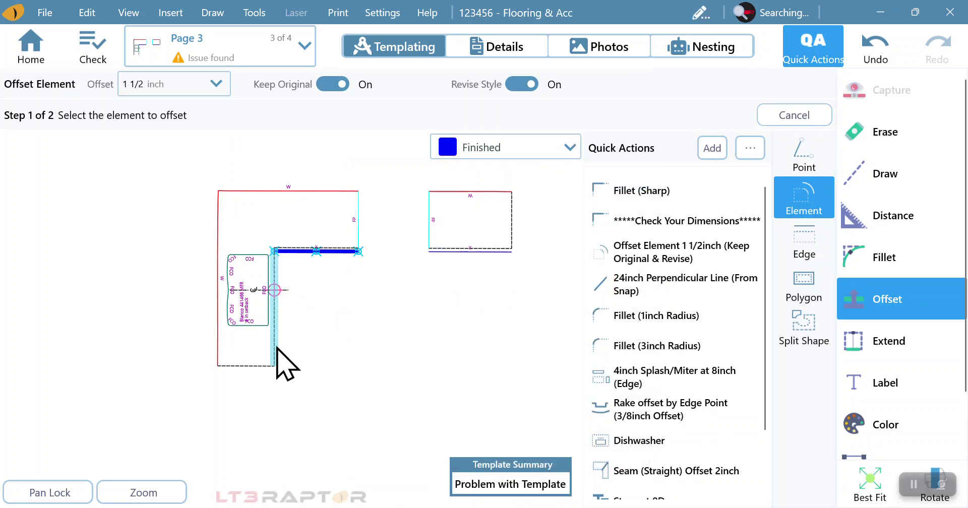
click(643, 297)
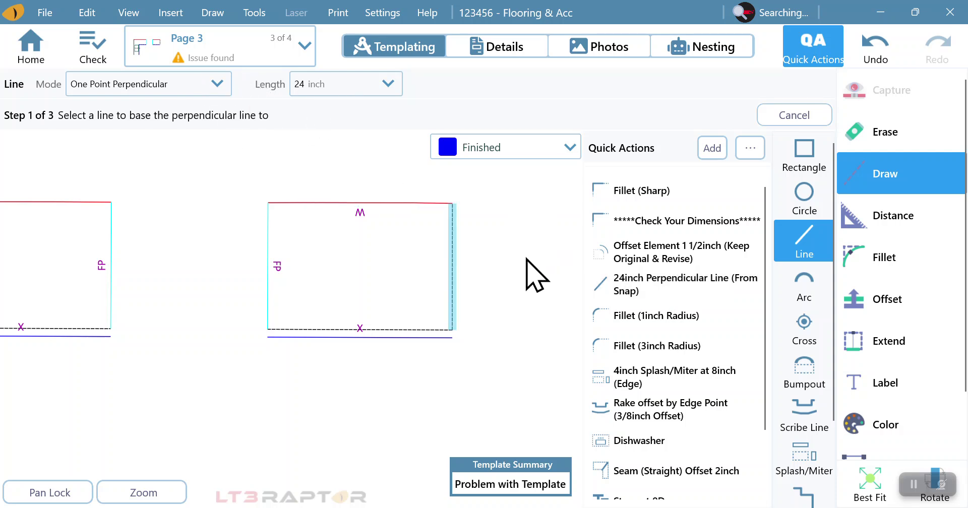
Step: Draw the 24-inch perpendicular line up from the right piece's bottom-right corner
click(447, 337)
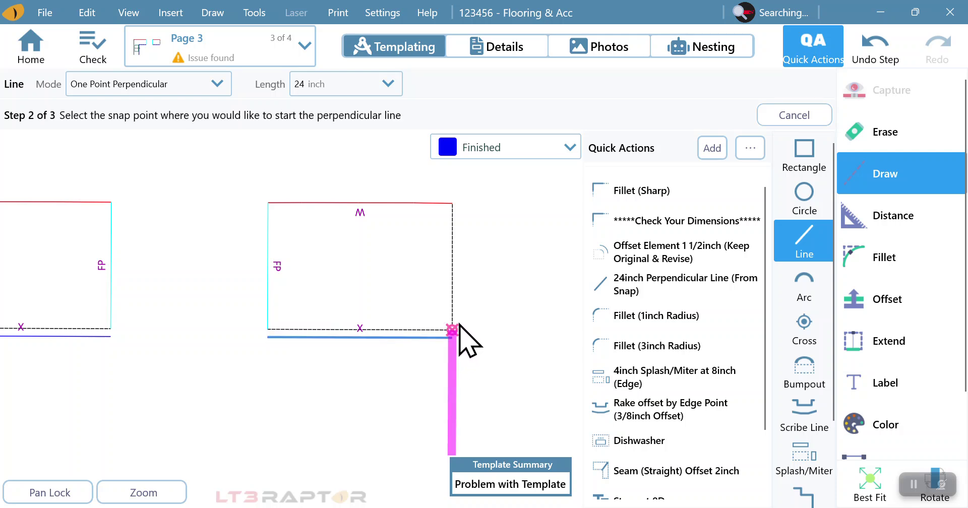
click(459, 325)
click(507, 282)
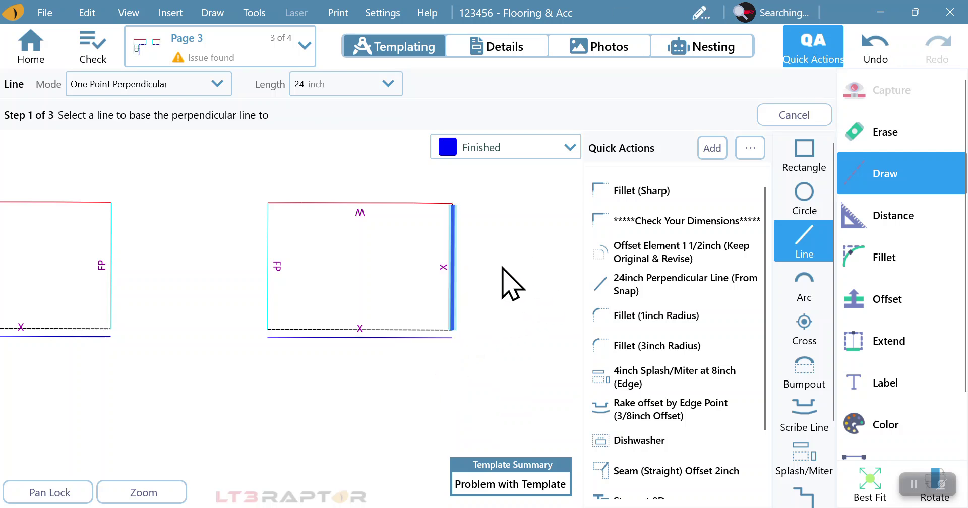
Step: Offset the right piece's right edge outward with Keep Original off and round its corner with a 1-inch fillet
click(893, 308)
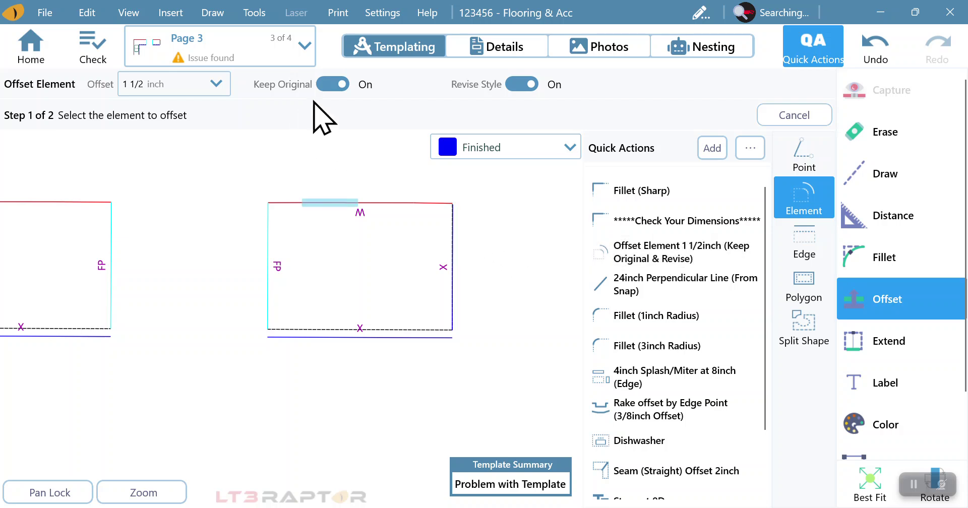
click(330, 84)
click(463, 237)
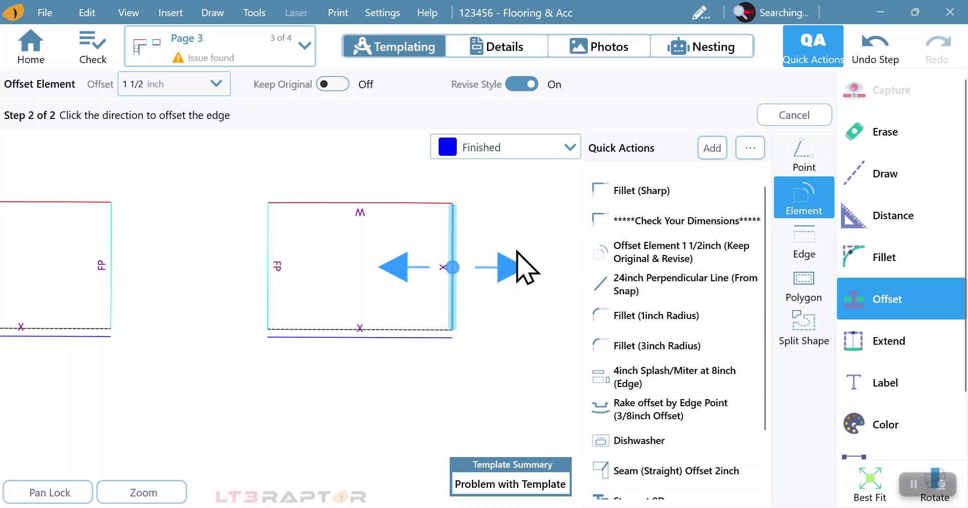
click(515, 255)
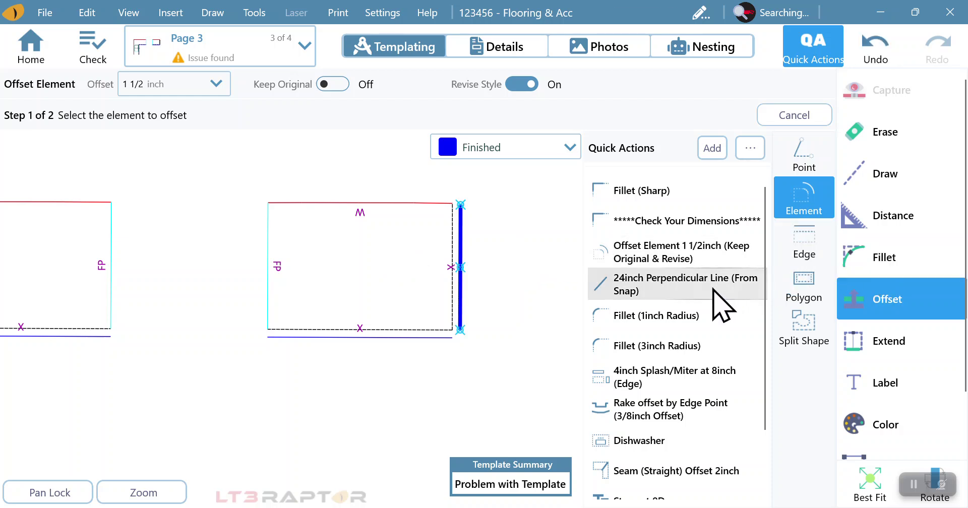
click(712, 319)
click(461, 308)
click(444, 336)
scroll(534, 287, down, 3)
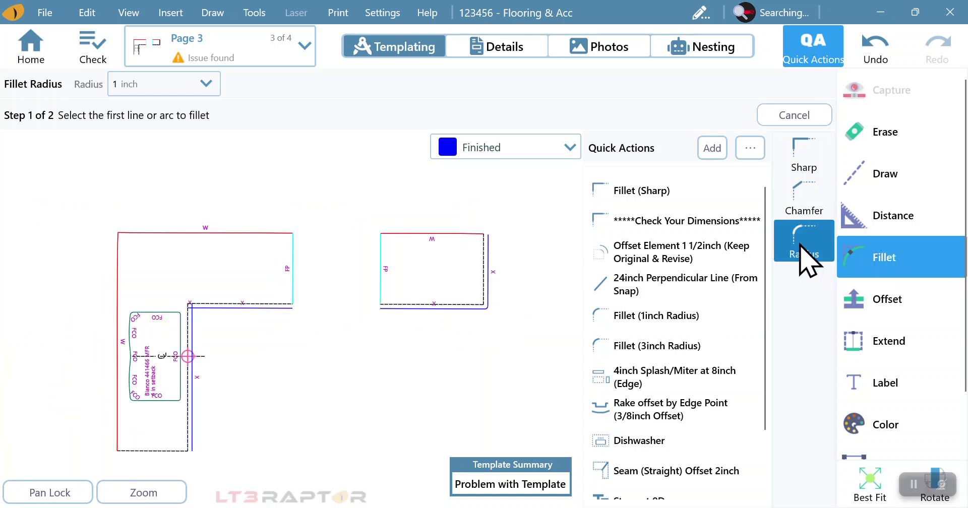
Step: Offset the L's bottom edge 1 1/2 inch downward and round its corner with a 1-inch fillet
click(656, 252)
click(184, 450)
click(211, 474)
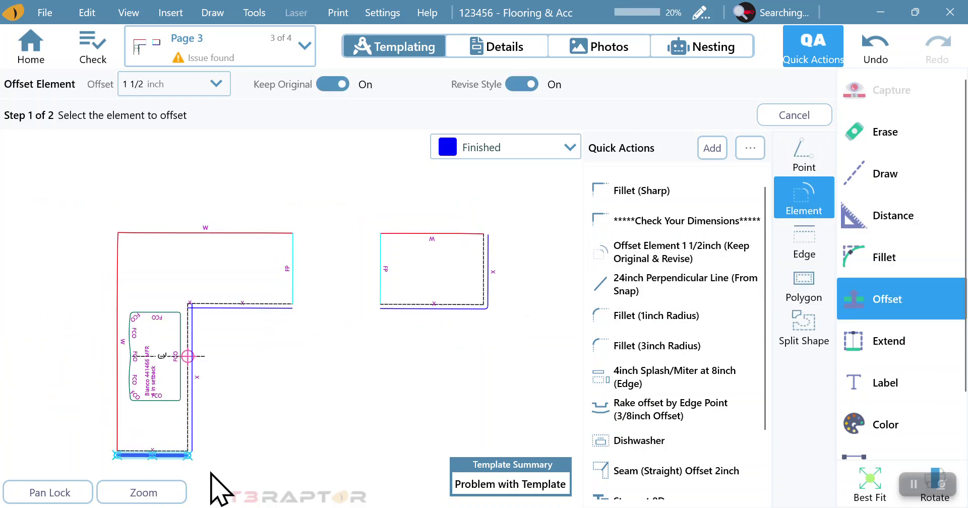
click(707, 323)
click(193, 469)
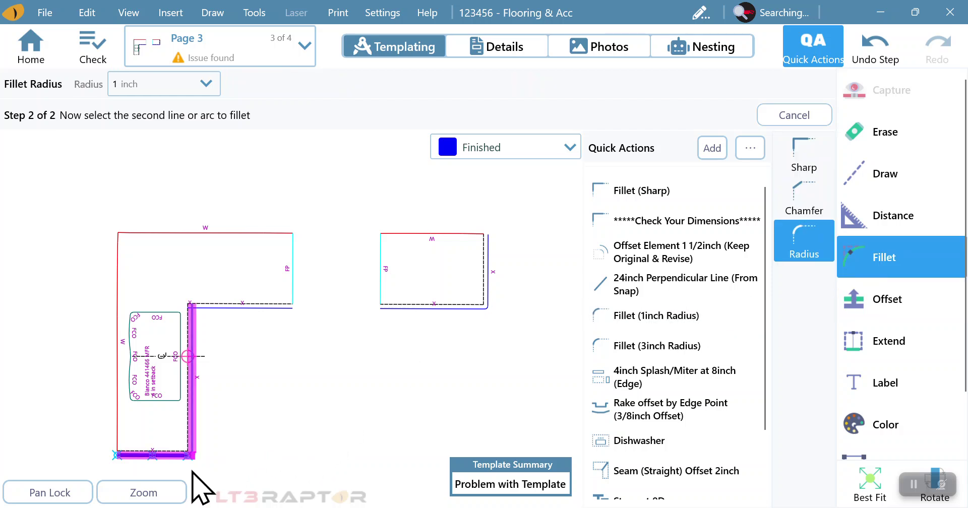
click(192, 379)
Step: Round the L's inner corner with a 3-inch radius fillet
click(613, 346)
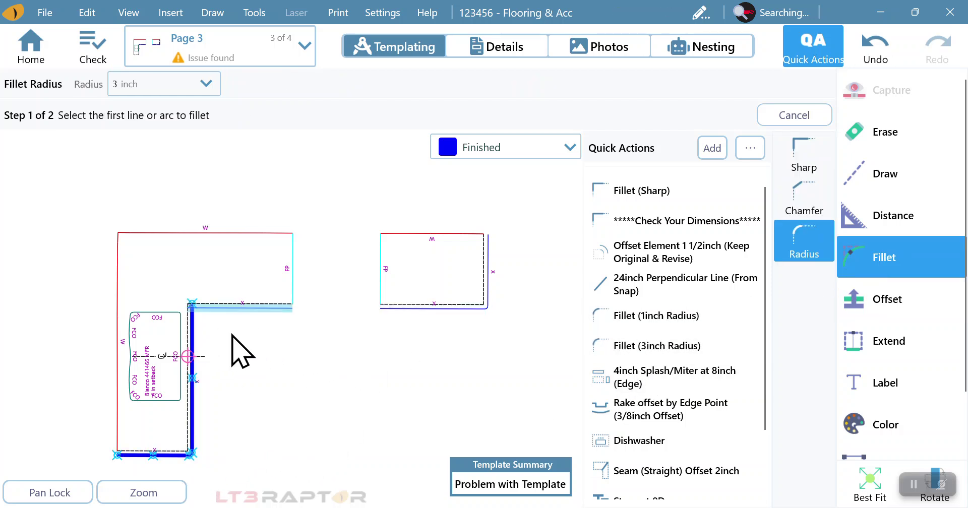
click(214, 327)
click(256, 323)
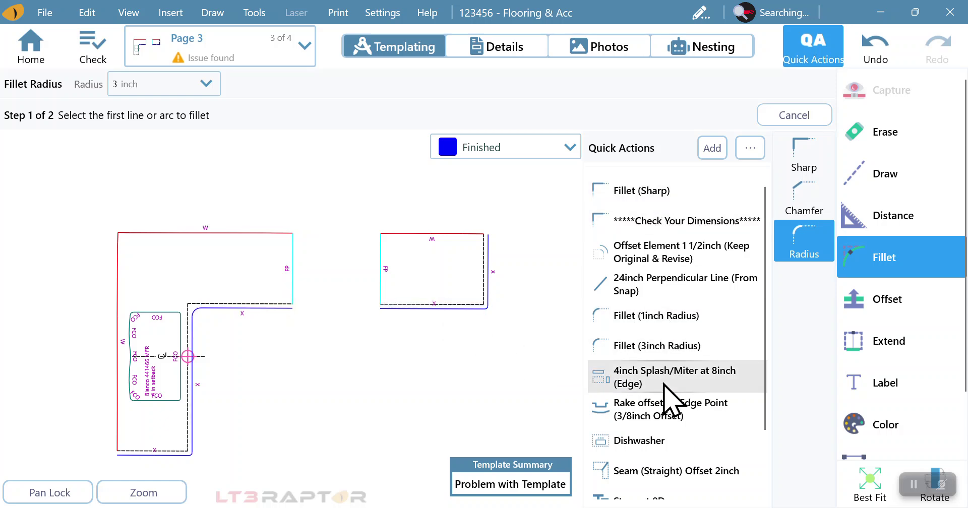
Step: Switch the fillet tool back to sharp-corner mode and open the Quick Actions management window
click(924, 257)
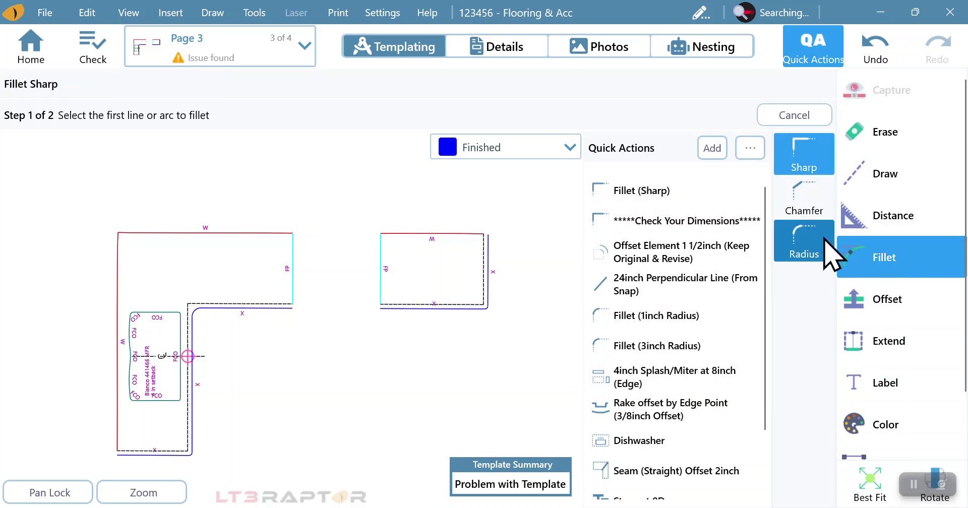
click(885, 260)
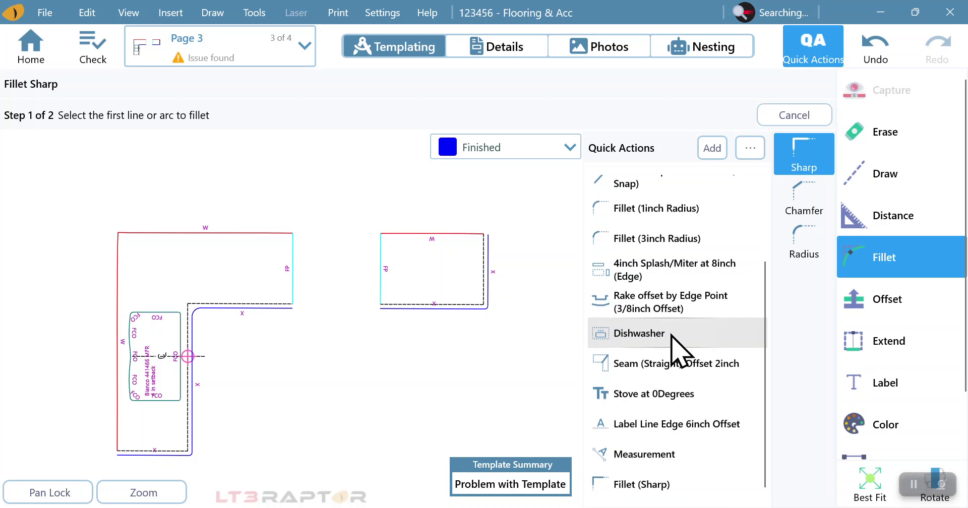
click(762, 157)
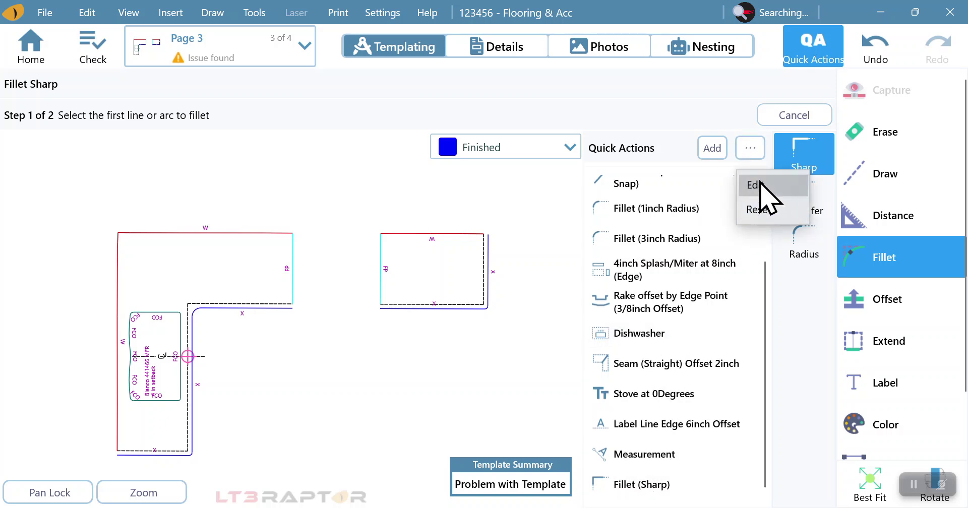
click(767, 192)
Step: Select Fillet (Sharp) and move it up six places, past Rake offset and 4inch Splash
scroll(389, 328, down, 3)
scroll(374, 333, down, 3)
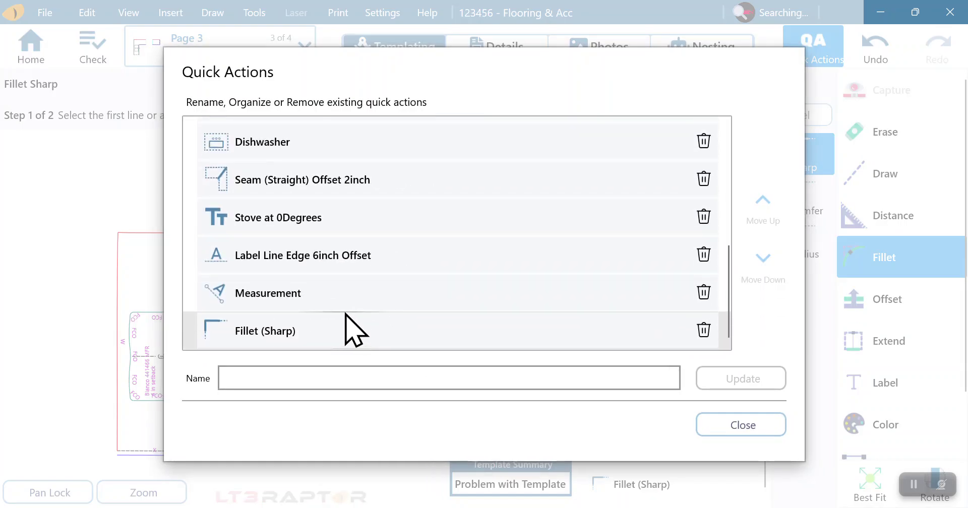
click(354, 333)
click(774, 204)
click(774, 205)
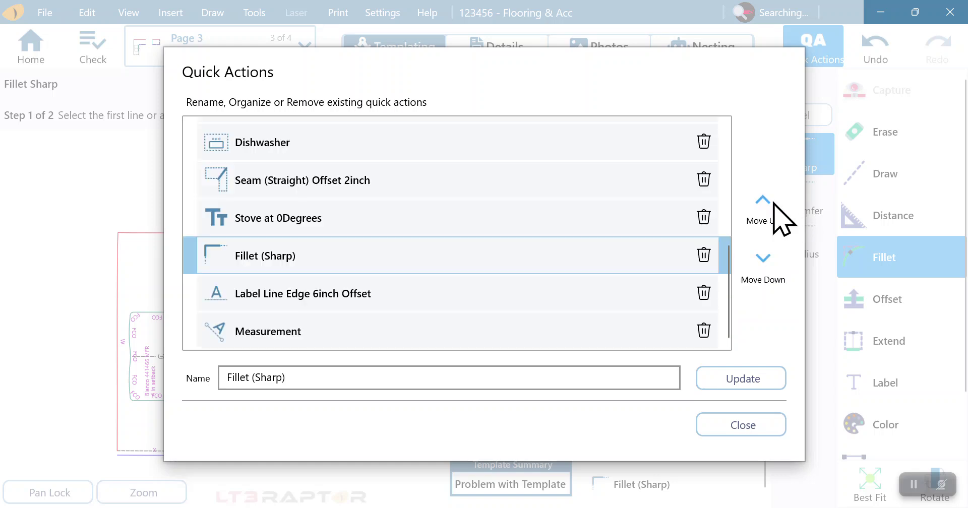
click(774, 205)
click(774, 204)
click(775, 204)
click(774, 205)
click(774, 206)
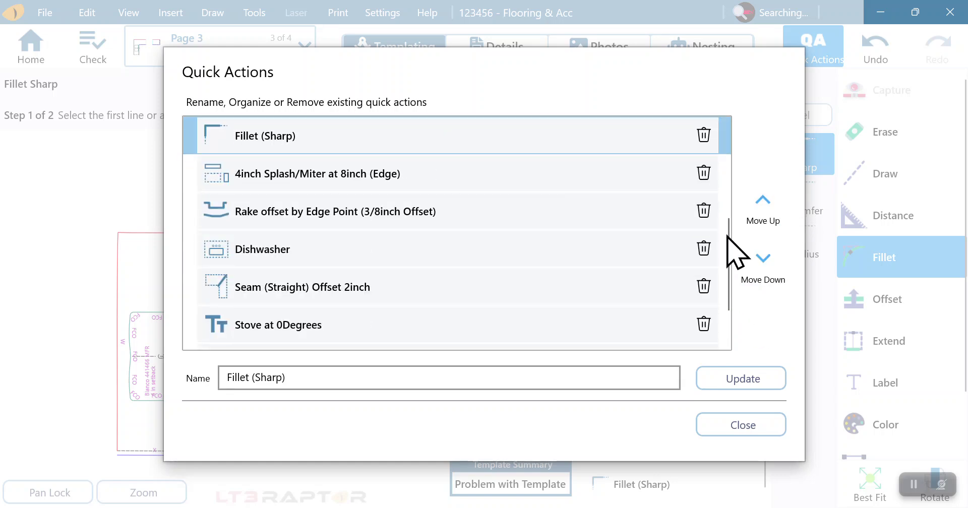
Step: Raise Fillet (Sharp) to third place, right after 24inch Perpendicular Line, and apply the order
drag(730, 221, 733, 174)
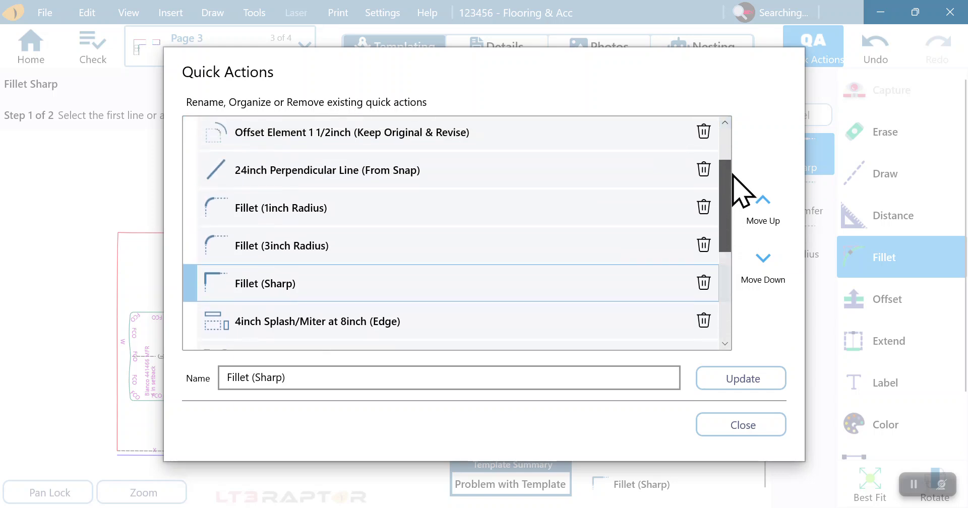
click(765, 204)
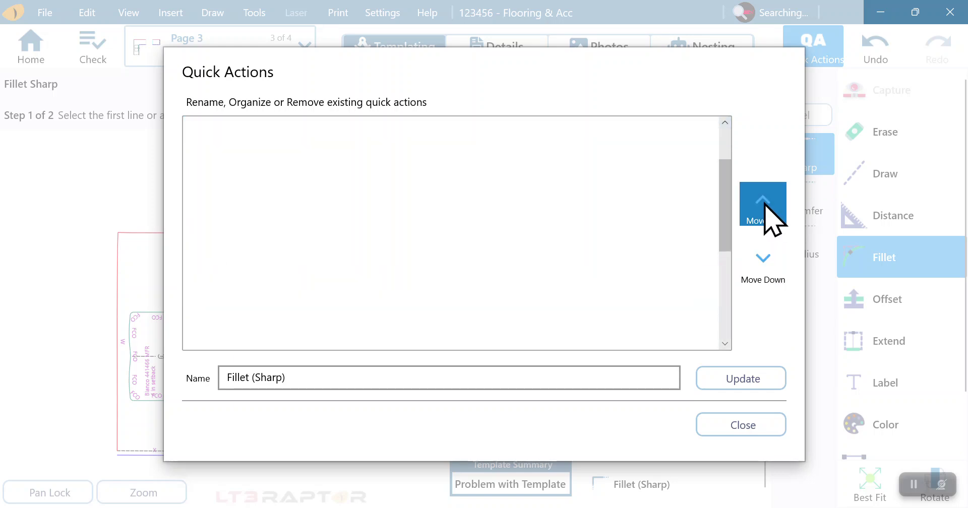
click(765, 207)
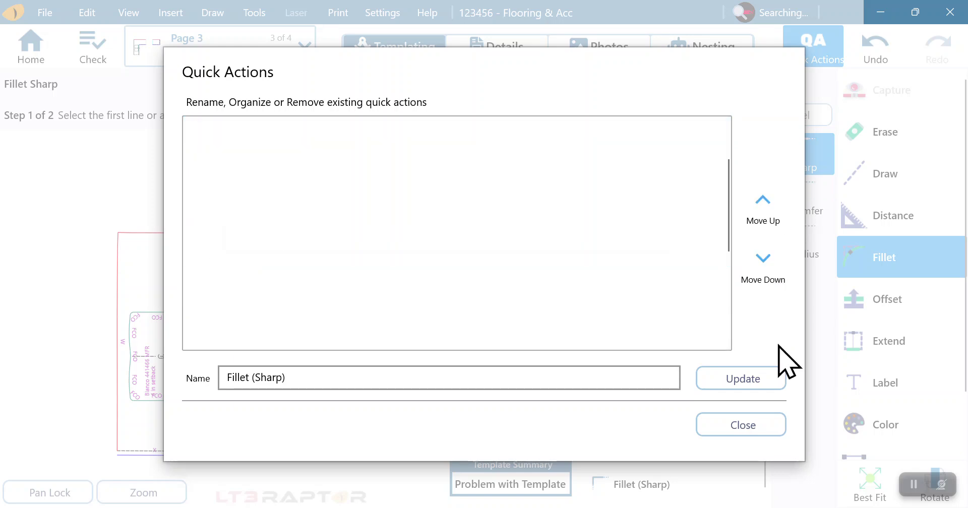
click(748, 416)
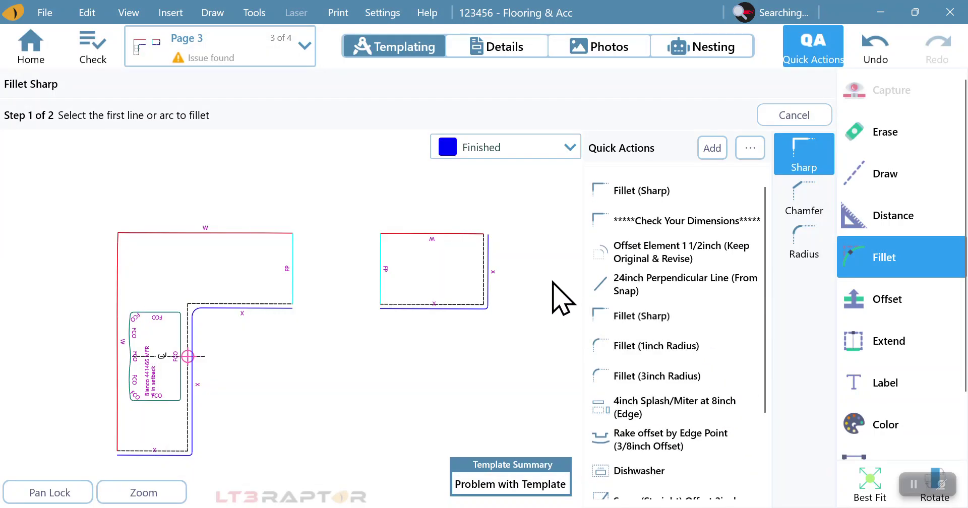
Step: Sharp-fillet the right piece's two lower corners and the L-shape's inner and bottom-left corners
click(487, 252)
click(416, 310)
click(383, 285)
click(394, 308)
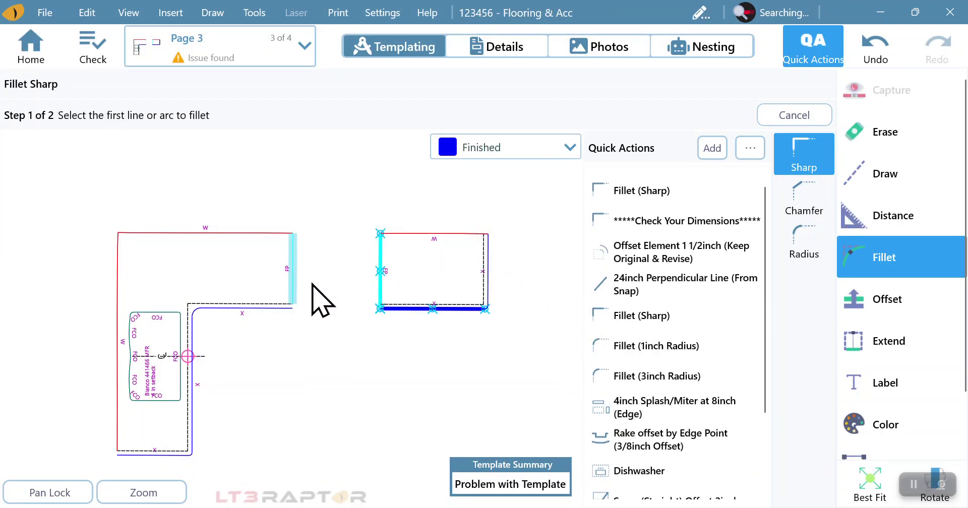
click(302, 292)
click(268, 308)
click(135, 452)
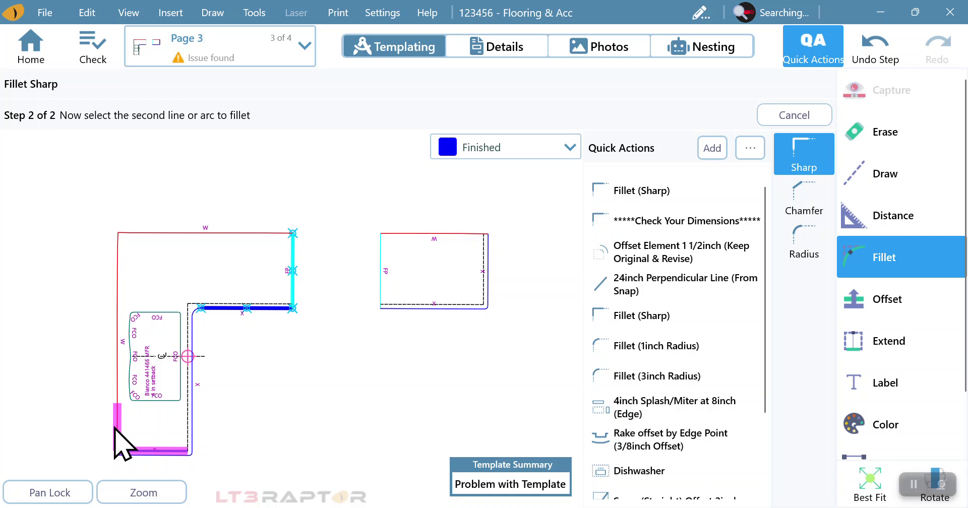
click(119, 435)
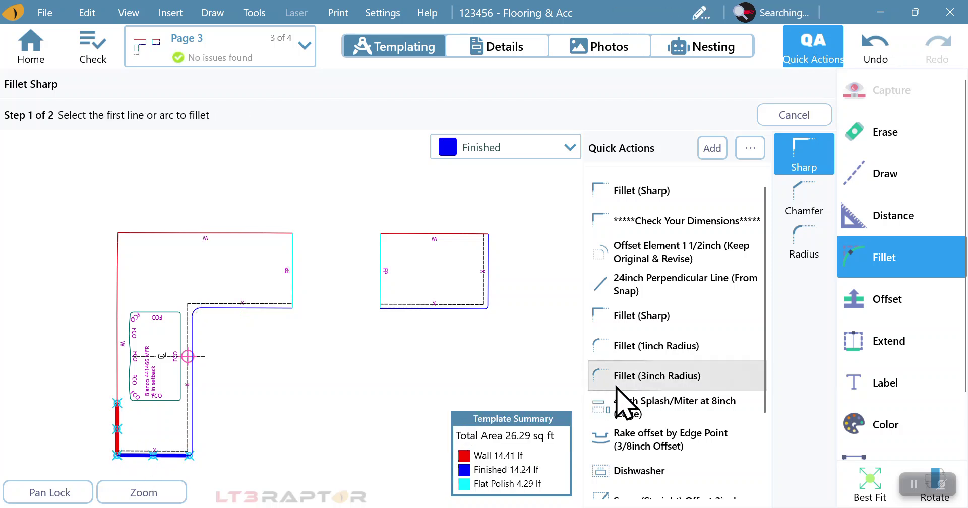
scroll(694, 371, down, 3)
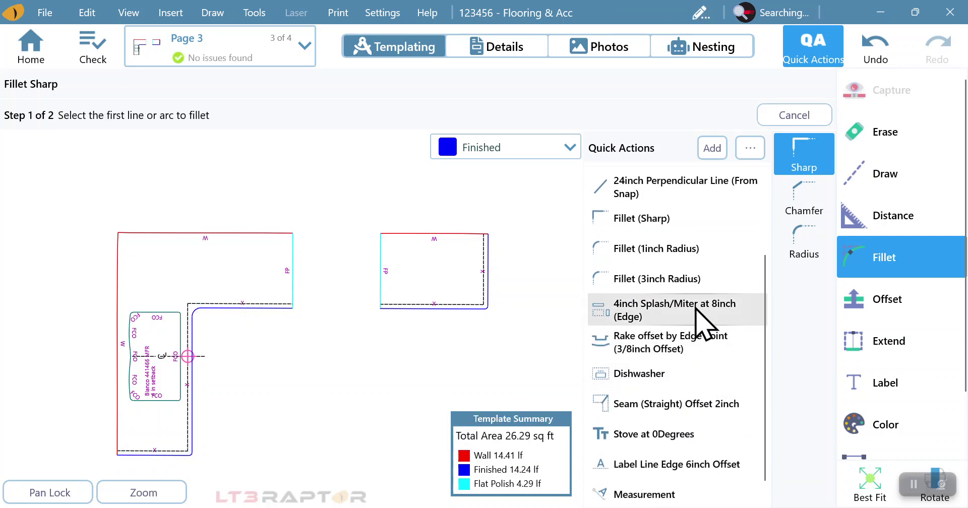
Step: Add 4-inch splashes (miter at 8 inch) along the L-shape's left and top edges and the right piece's top edge
click(696, 309)
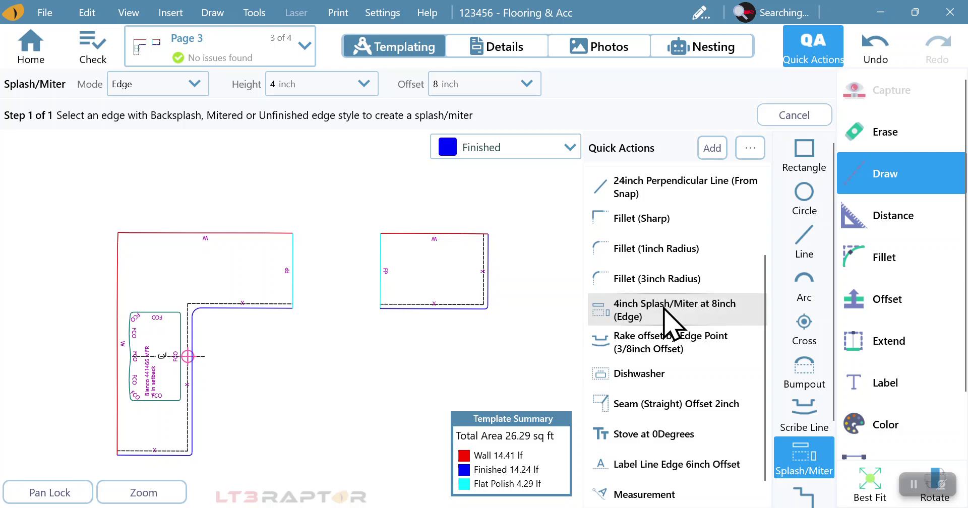
click(85, 325)
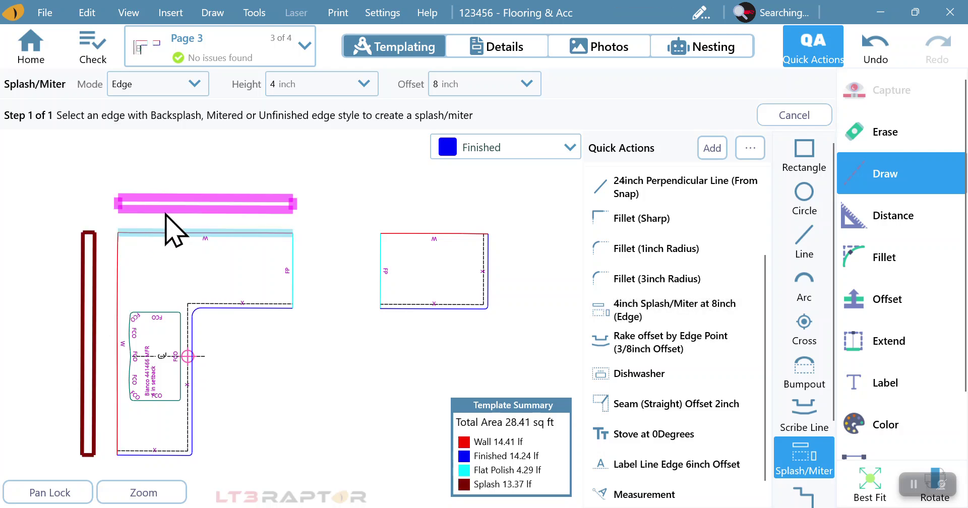
click(182, 216)
click(410, 228)
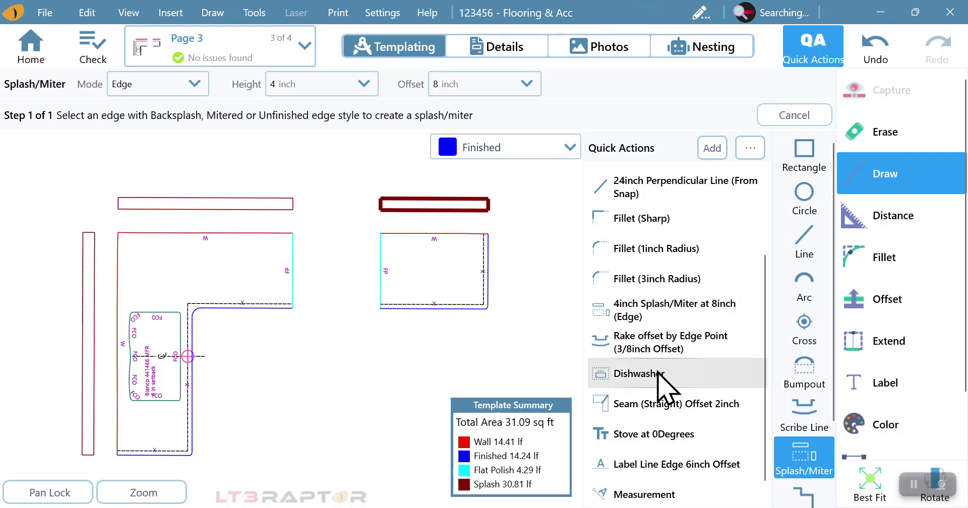
click(676, 406)
Step: Add a 2-inch-offset straight seam from the L-shape's inner corner to its top edge
click(192, 309)
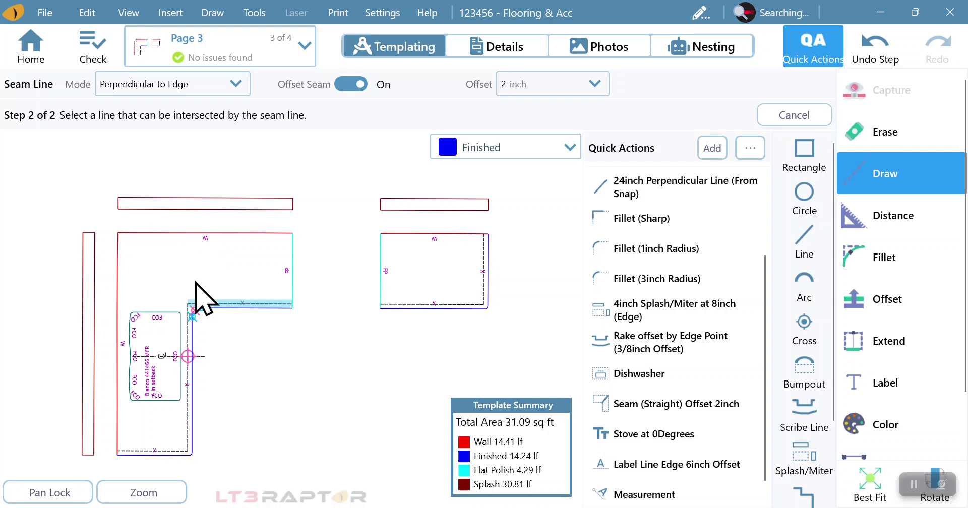
click(706, 404)
click(215, 309)
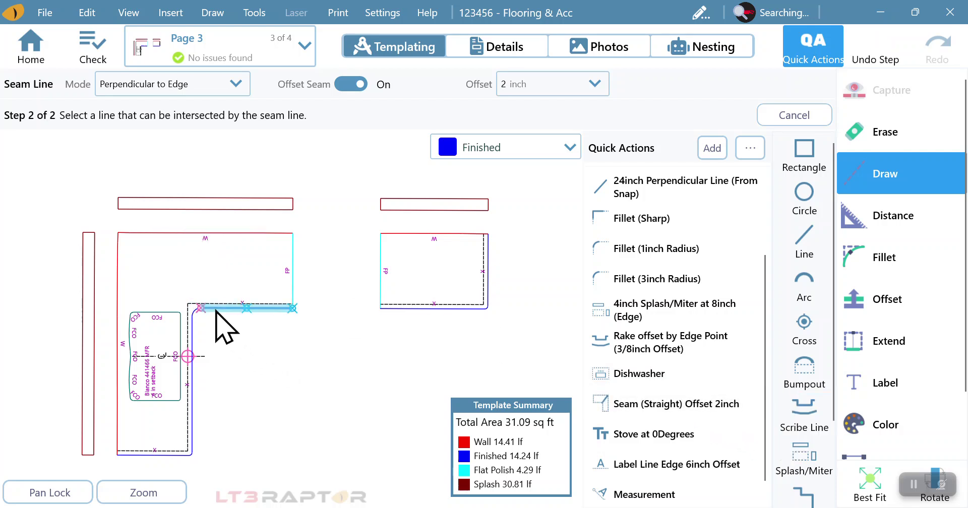
click(216, 235)
scroll(659, 388, down, 1)
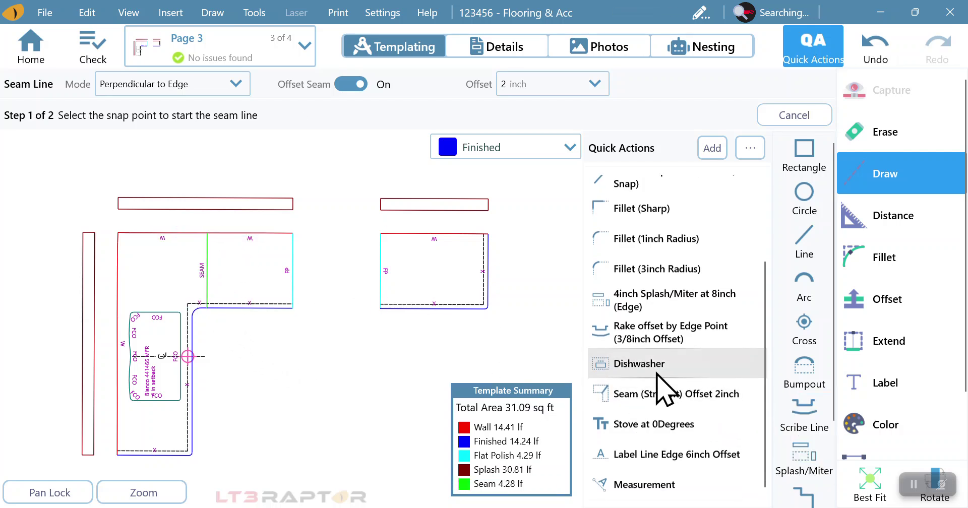
click(660, 426)
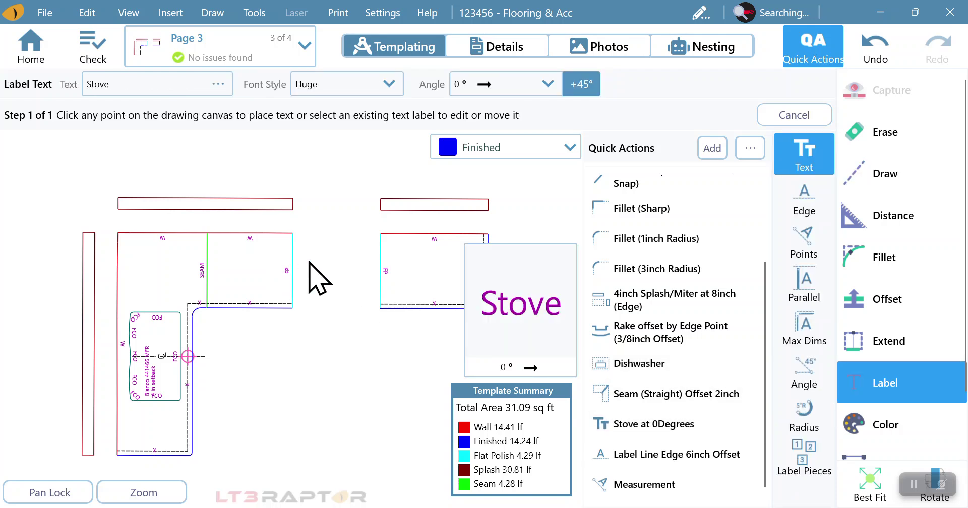
Step: Place the Stove label in the gap between the two pieces, nudging it slightly up-left
click(329, 271)
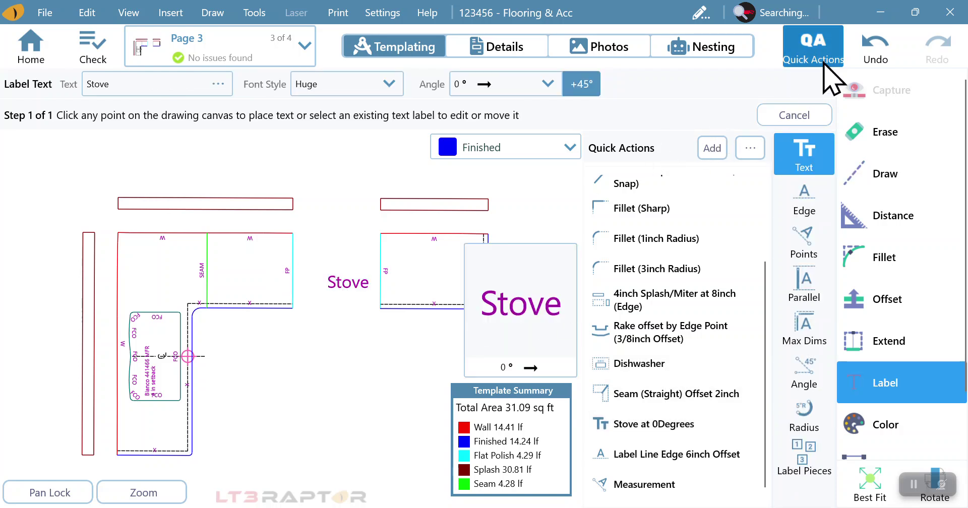
click(354, 296)
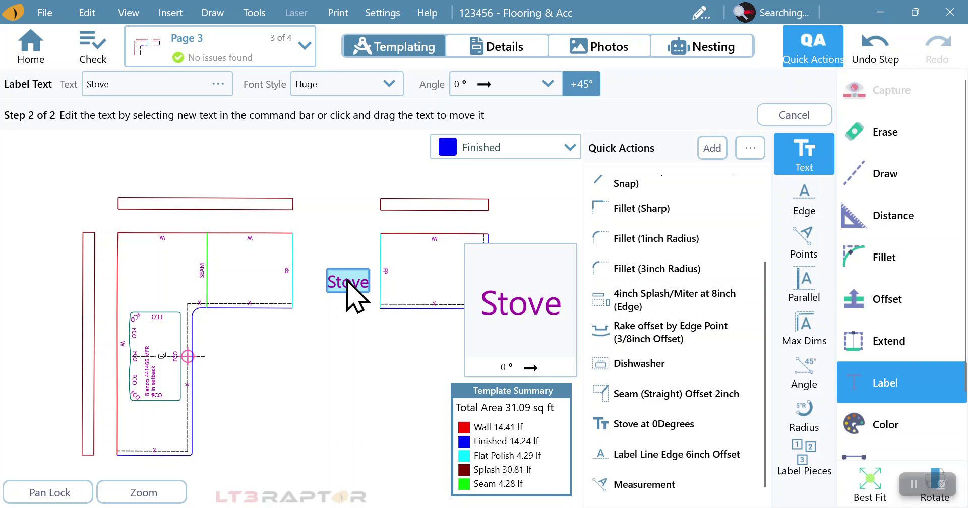
drag(351, 283, 345, 280)
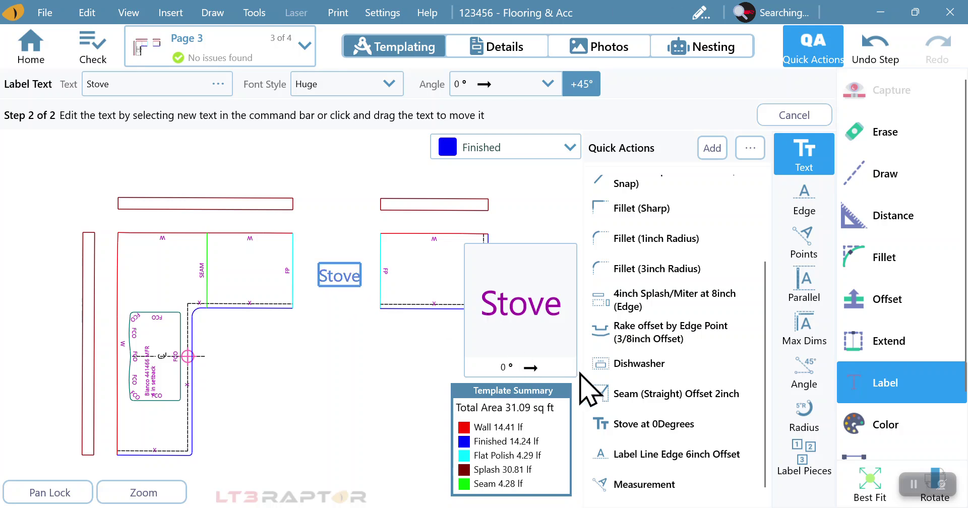
click(657, 456)
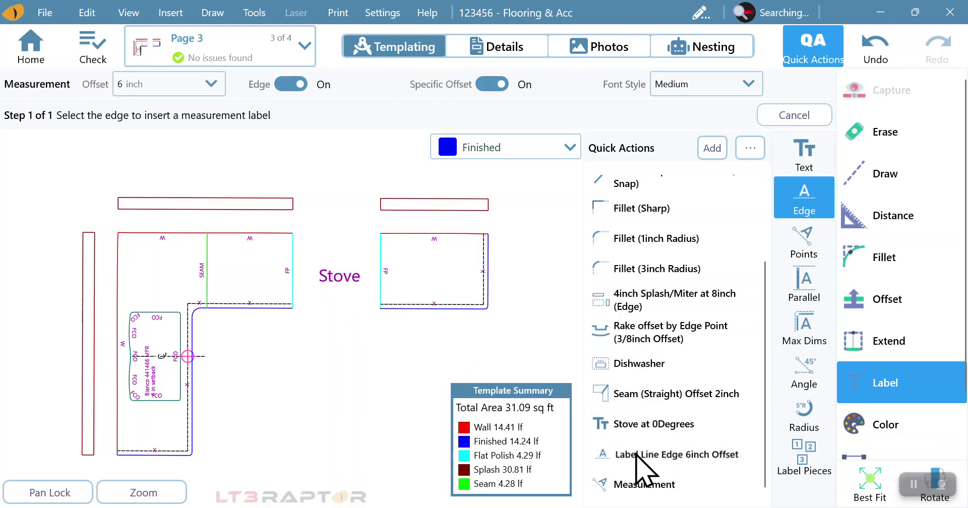
Step: Add 6-inch offset dimensions to the L-shape's right, inner top, inner vertical and bottom edges
click(296, 272)
click(253, 309)
click(193, 383)
click(165, 462)
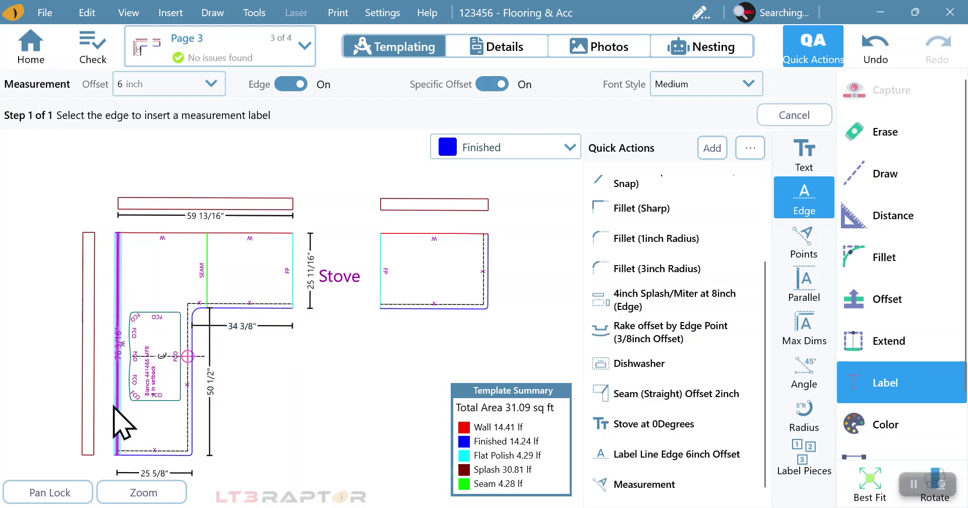
Step: Dimension the left, top and right splashes and the right piece's right, left and bottom edges
click(94, 313)
click(108, 198)
click(217, 198)
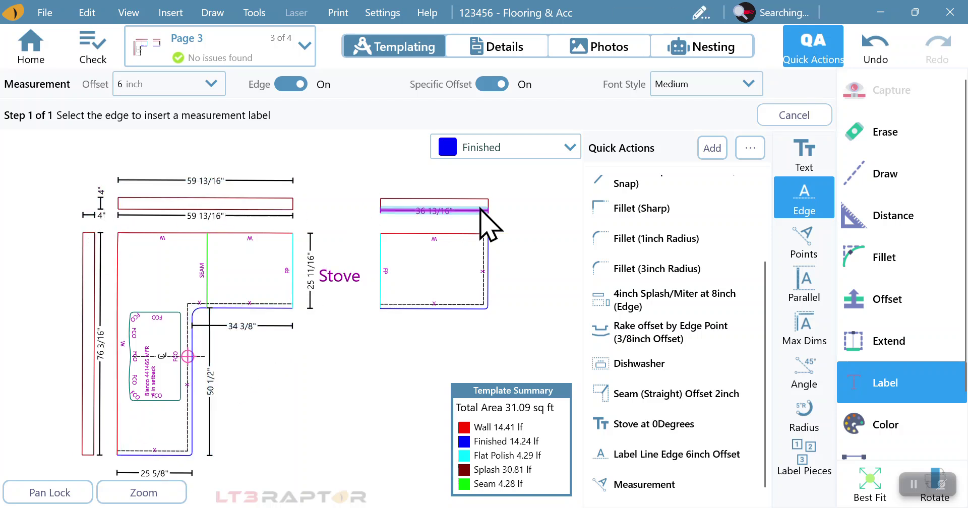
click(482, 200)
click(492, 205)
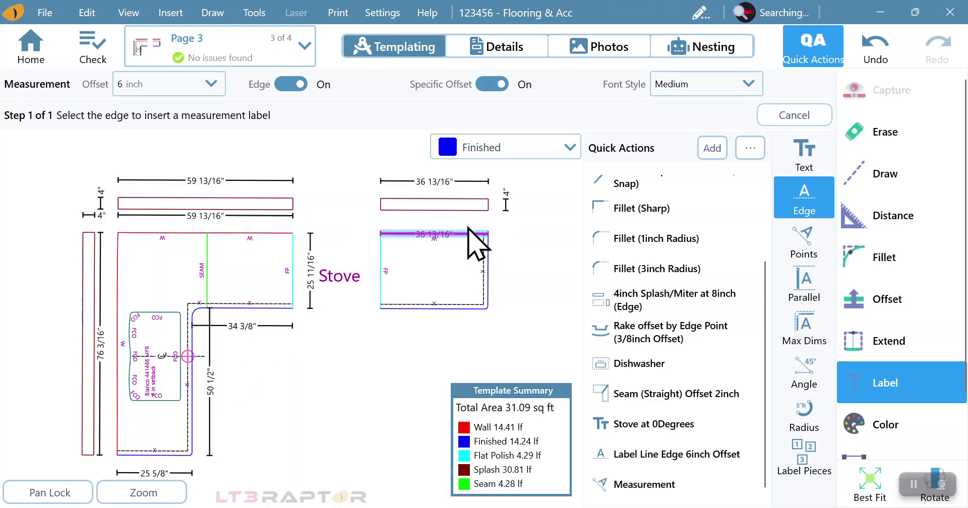
click(510, 259)
click(383, 295)
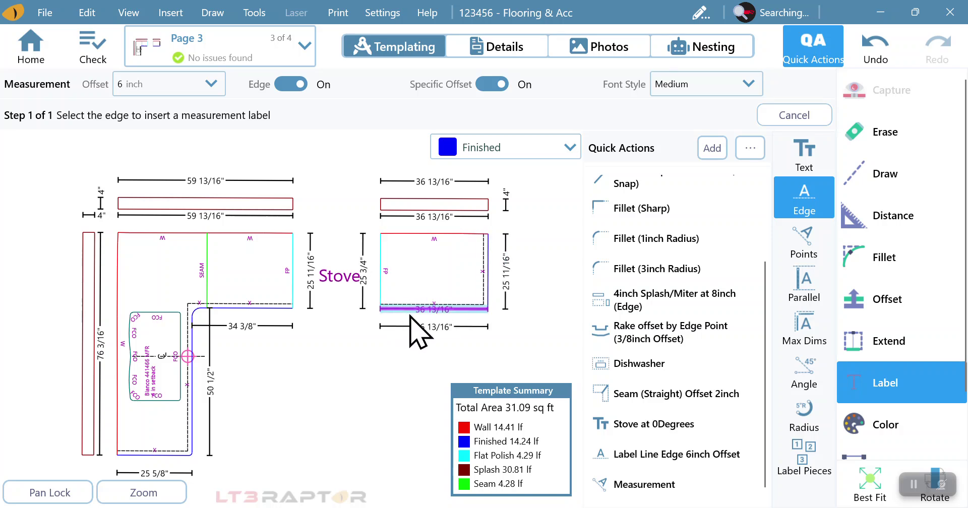
click(411, 317)
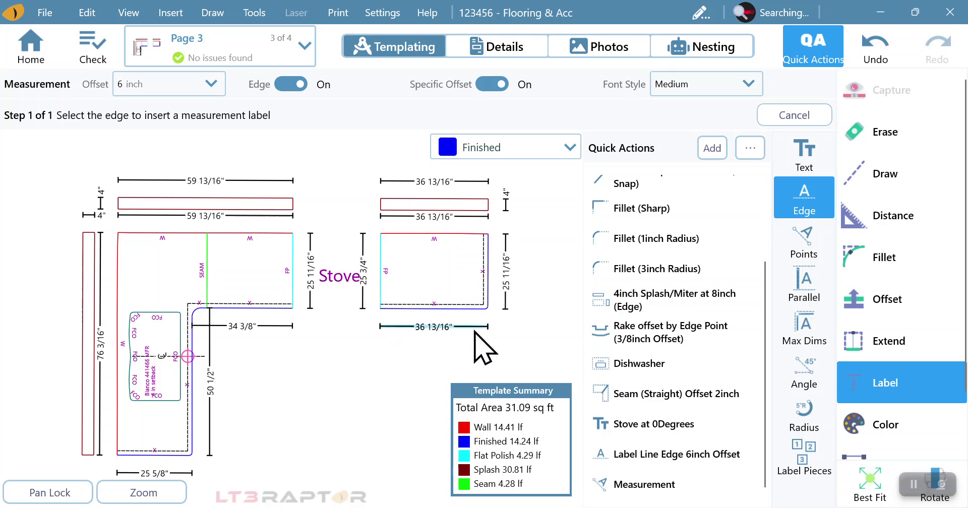
Step: Measure the top edge corner-to-seam (30 7/16") and seam-to-corner (29 3/8")
click(646, 483)
scroll(129, 233, up, 3)
click(107, 235)
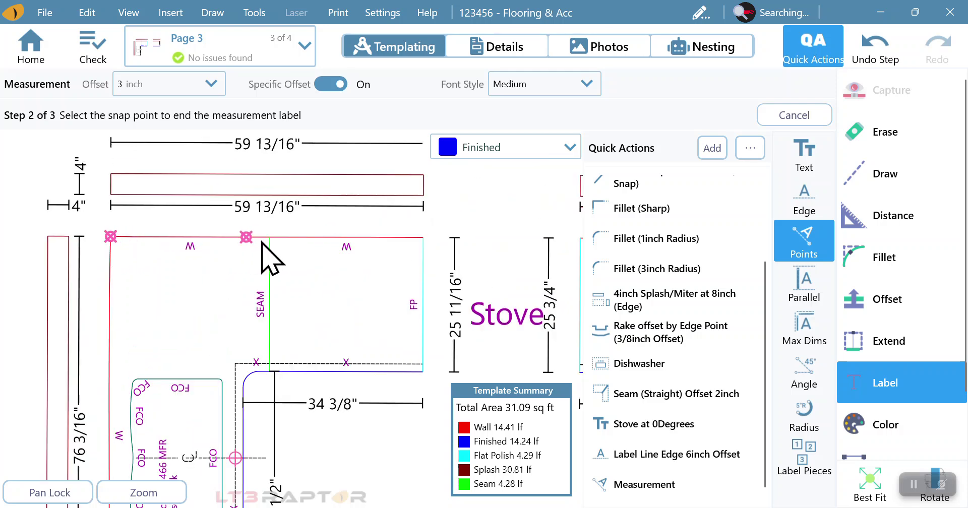
click(269, 237)
click(192, 222)
click(270, 238)
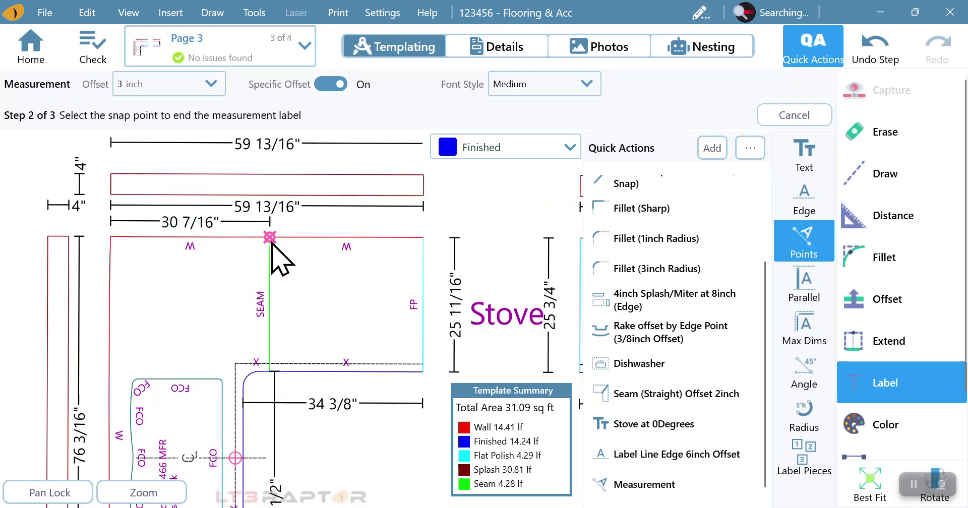
click(422, 237)
click(353, 229)
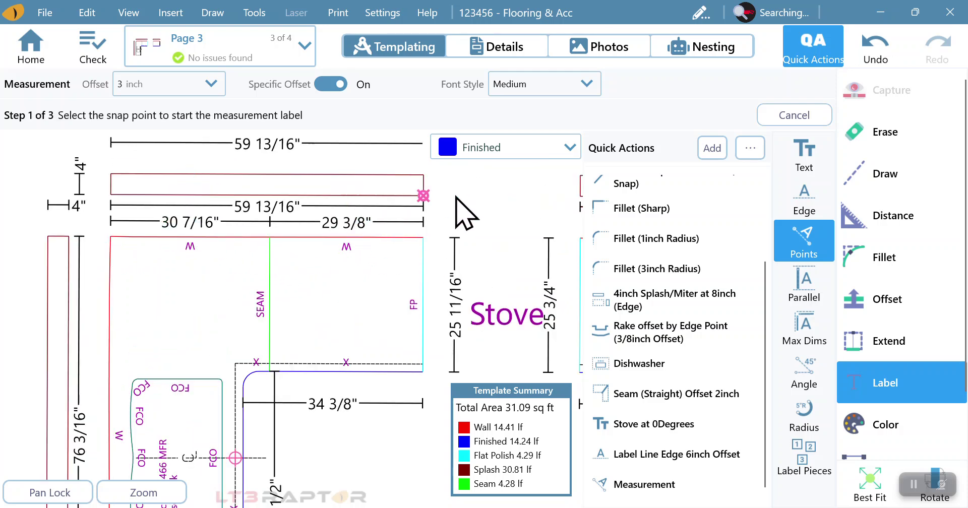
scroll(259, 216, down, 5)
scroll(309, 216, up, 3)
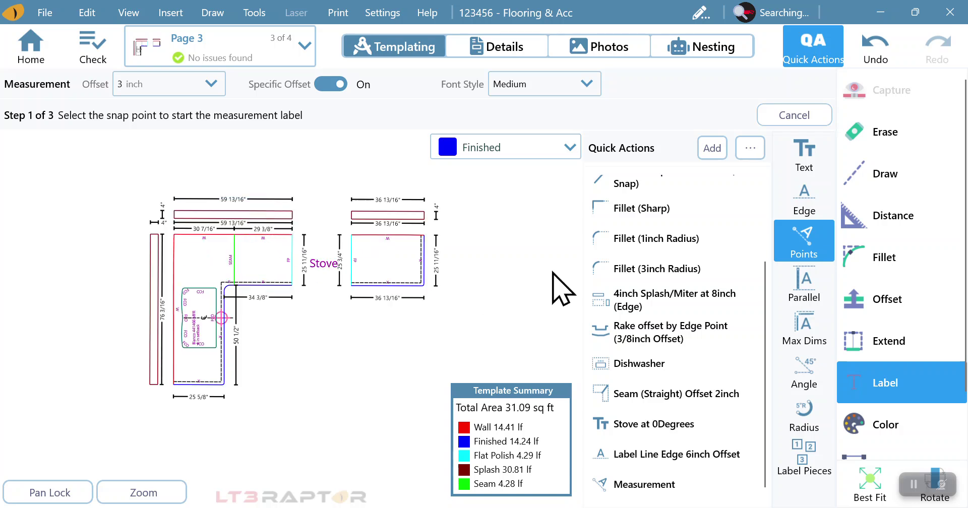